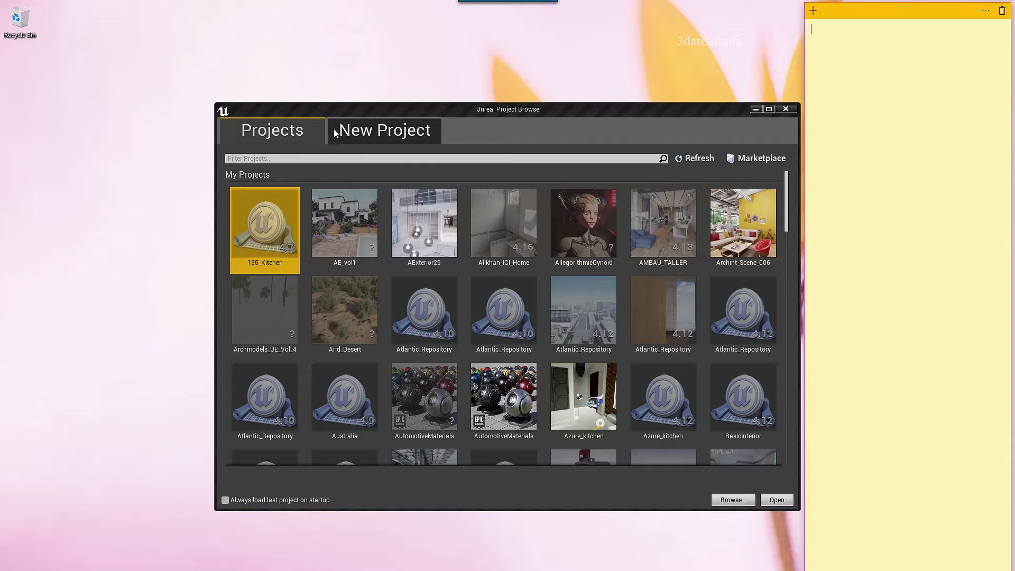
Start a new Blueprint project from the First Person template, with starter content included
{"action": "left_click", "coordinate": [370, 131]}
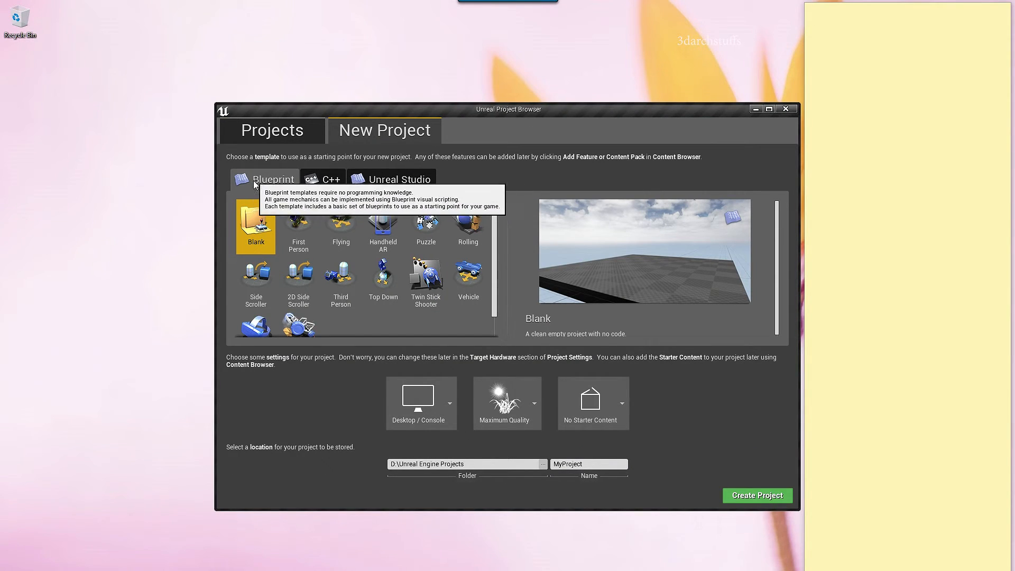
{"action": "left_click", "coordinate": [300, 222]}
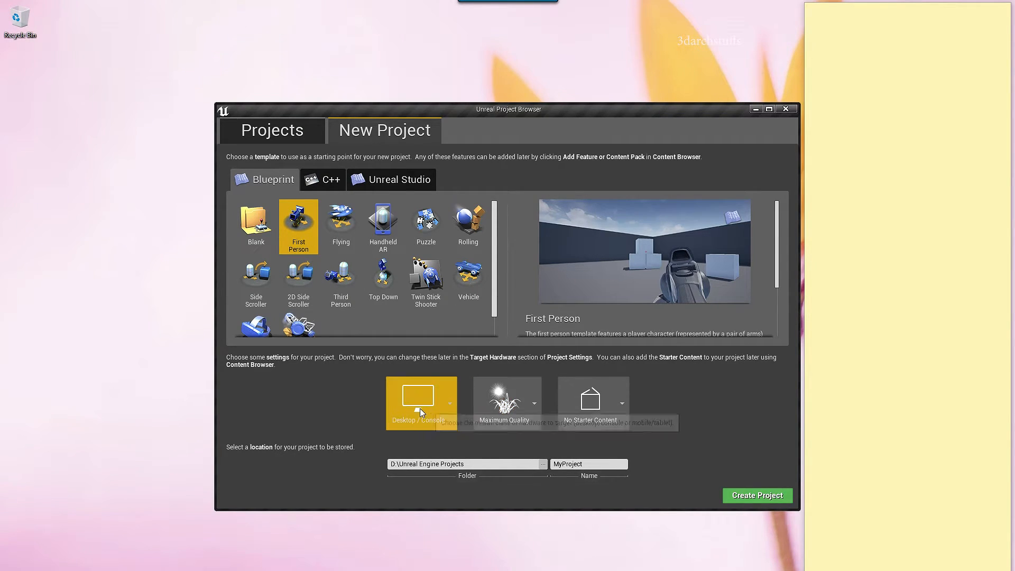
{"action": "left_click", "coordinate": [611, 405]}
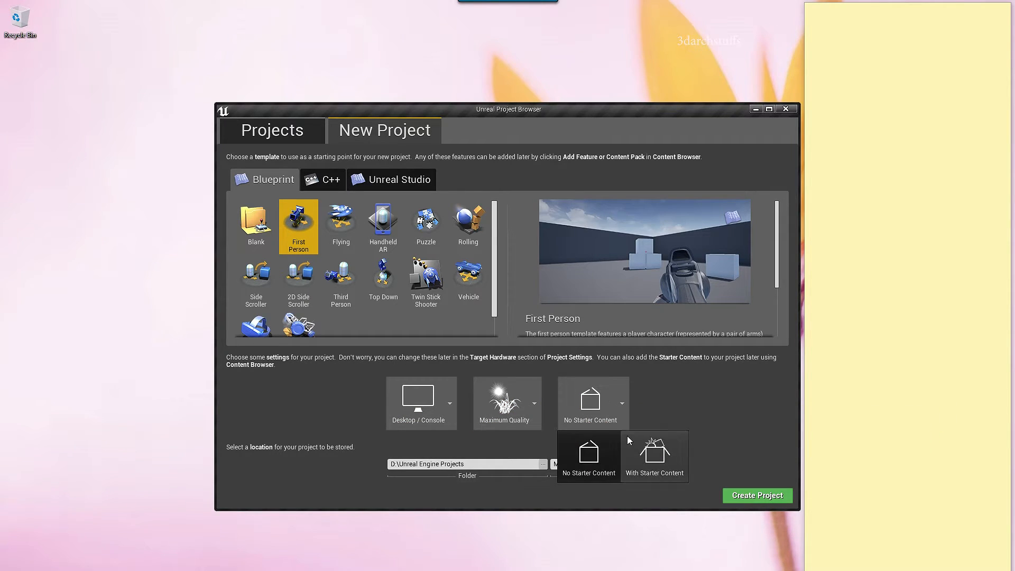
{"action": "left_click", "coordinate": [653, 458]}
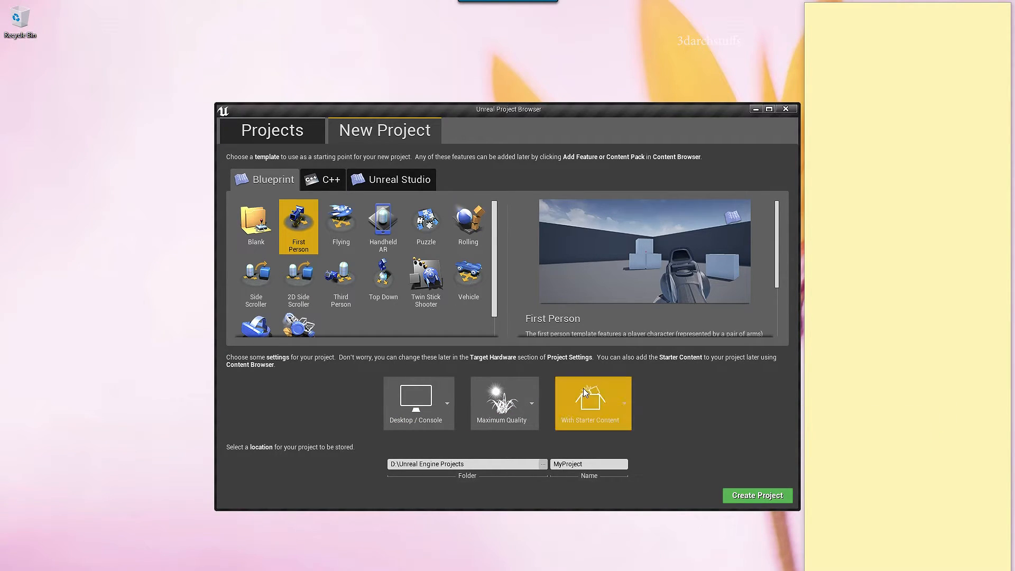
{"action": "left_click", "coordinate": [610, 402]}
{"action": "left_click", "coordinate": [586, 462]}
{"action": "left_click", "coordinate": [608, 404]}
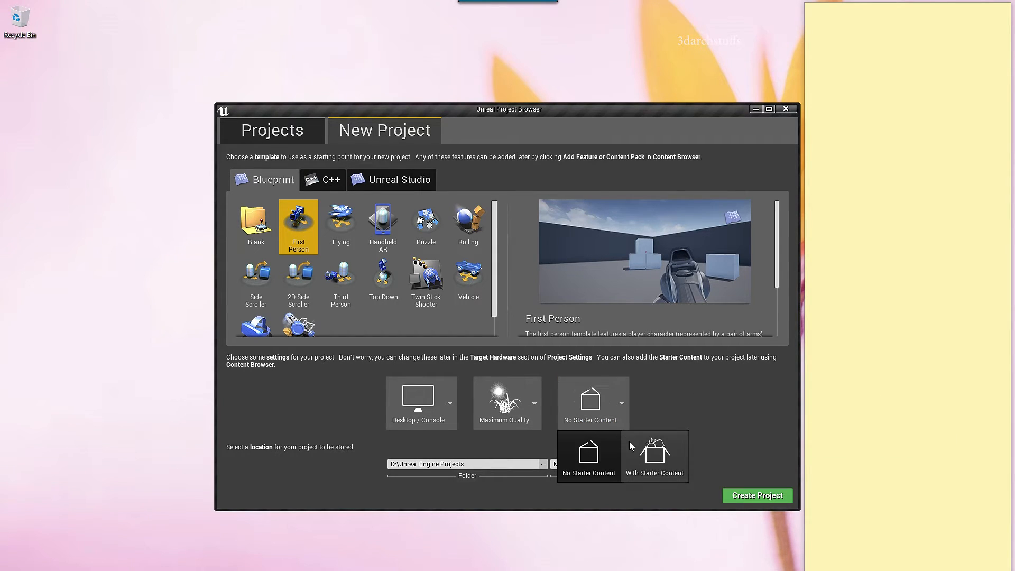
{"action": "left_click", "coordinate": [652, 455]}
Set the new project to Maximum Quality and target Desktop / Console hardware
{"action": "left_click", "coordinate": [517, 407]}
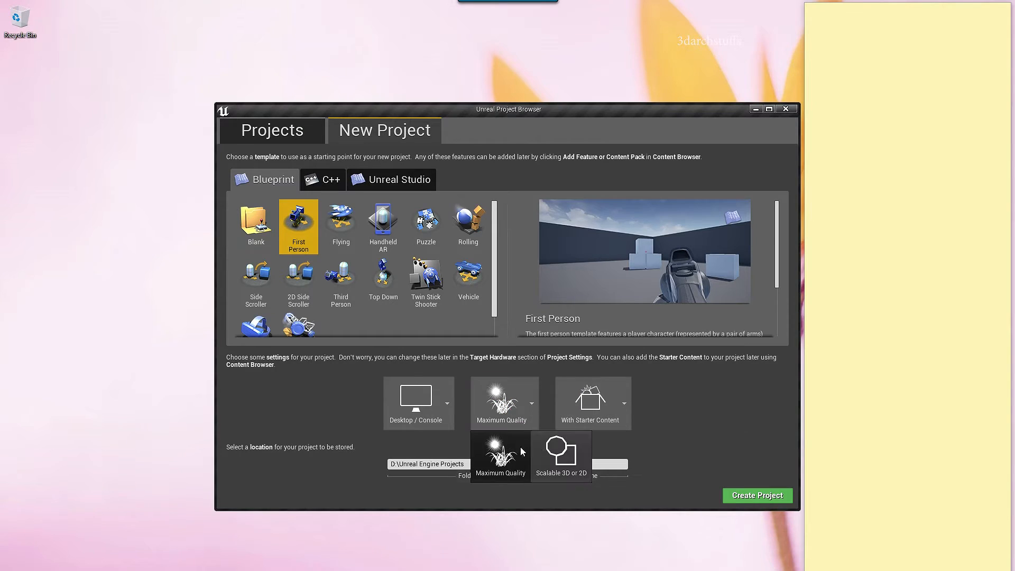
{"action": "left_click", "coordinate": [493, 451]}
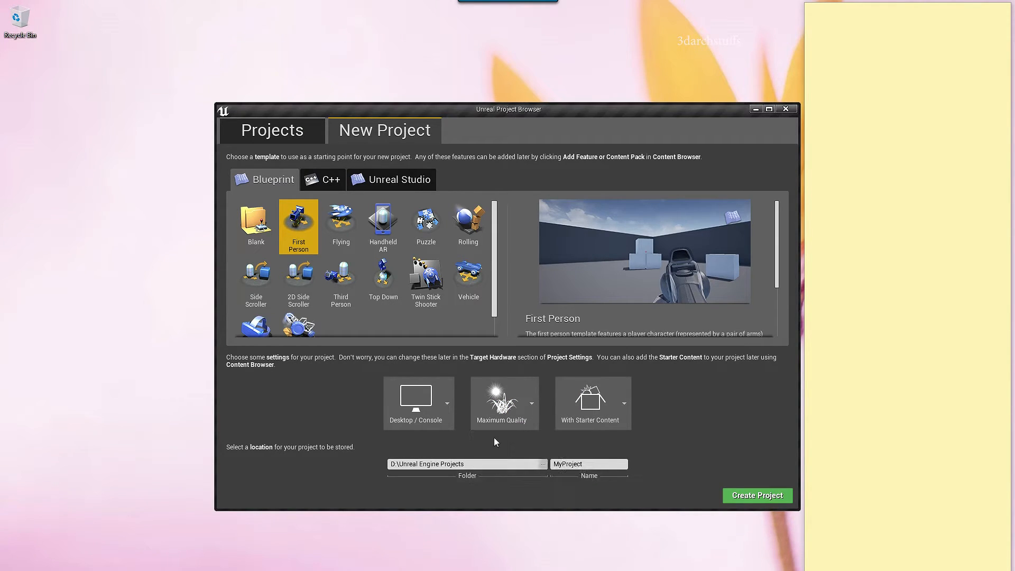
{"action": "left_click", "coordinate": [430, 411]}
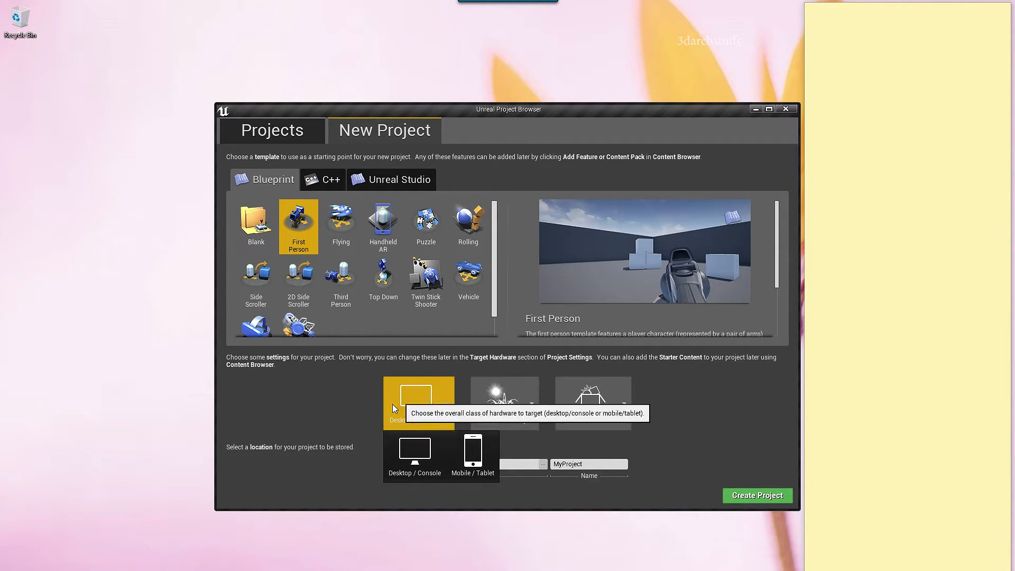
{"action": "left_click", "coordinate": [419, 458]}
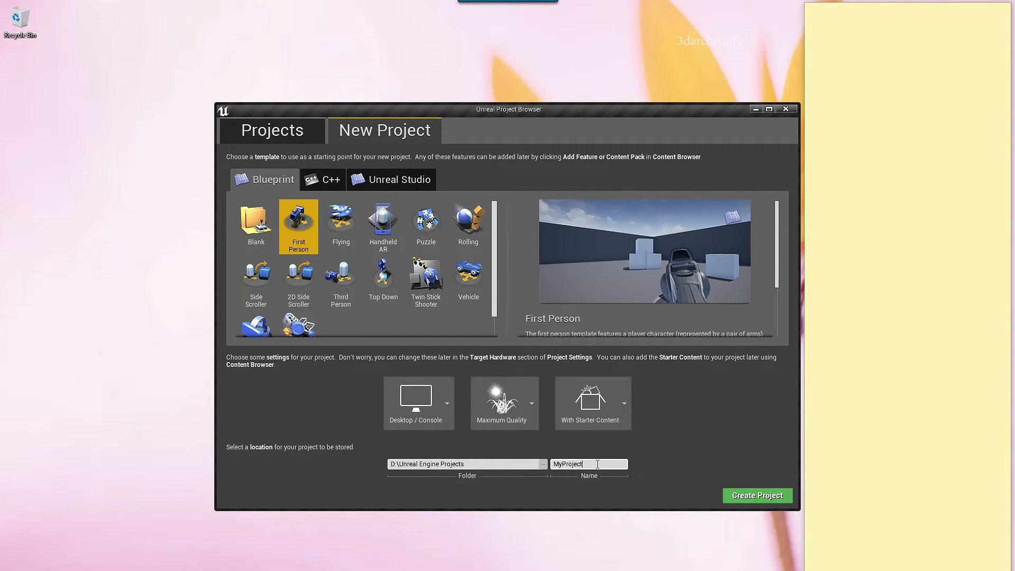
Name the project Archviz_Tutorial and create it
{"action": "left_click_drag", "start_coordinate": [589, 465], "coordinate": [550, 467]}
{"action": "type", "text": "S"}
{"action": "key", "text": "BackSpace"}
{"action": "type", "text": "Archviz_Tutorial"}
{"action": "left_click", "coordinate": [749, 496]}
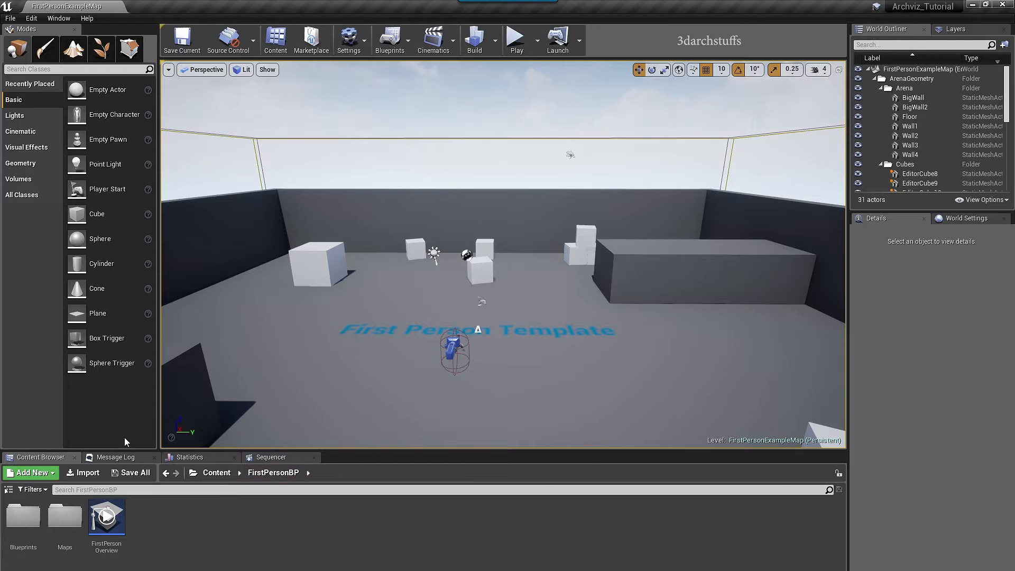
Show the Content Browser's folder tree, then create a folder named Project under Content and open it
{"action": "left_click", "coordinate": [9, 491]}
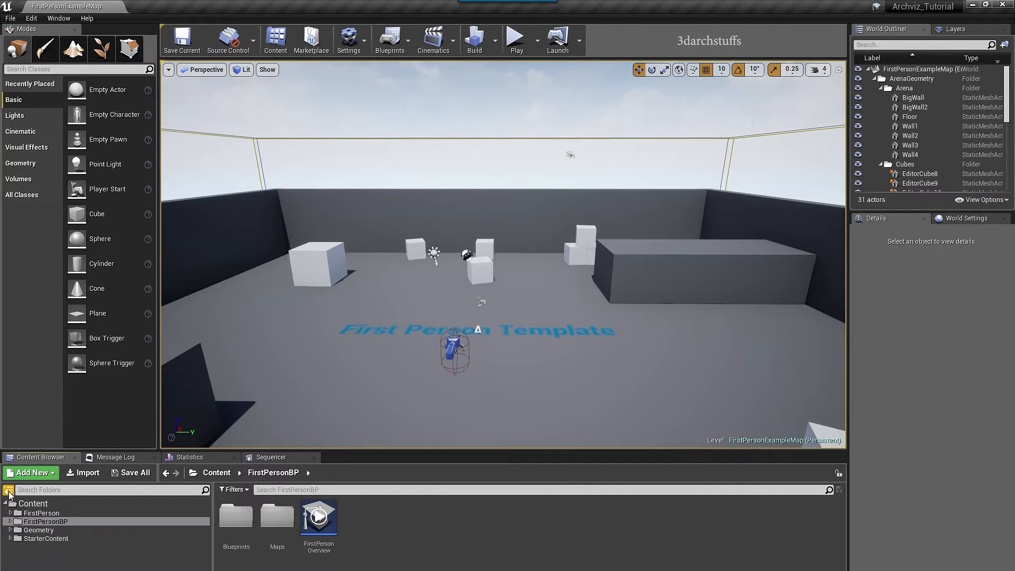
{"action": "left_click", "coordinate": [35, 504]}
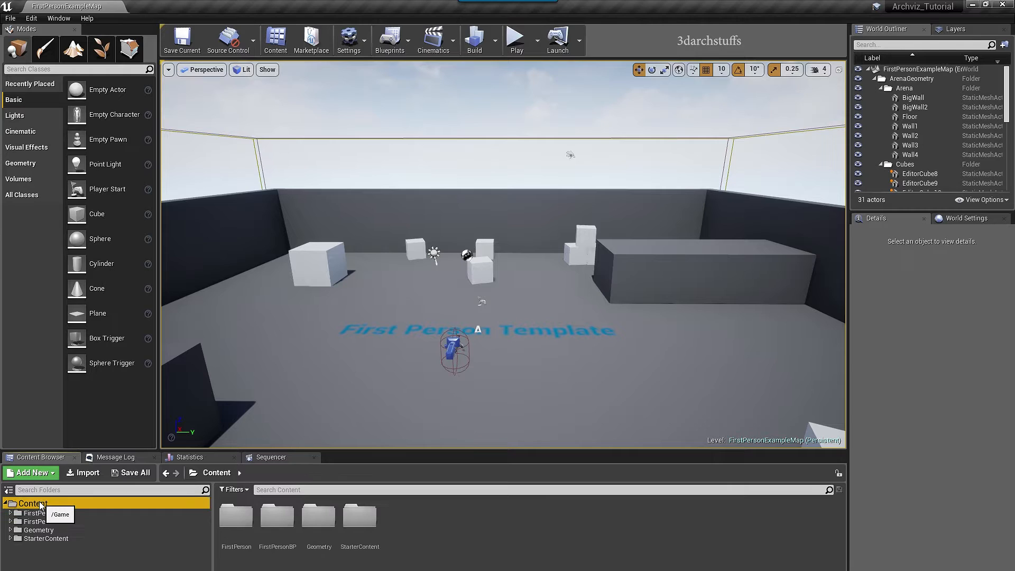
{"action": "right_click", "coordinate": [415, 521]}
{"action": "left_click", "coordinate": [439, 225]}
{"action": "right_click", "coordinate": [281, 533]}
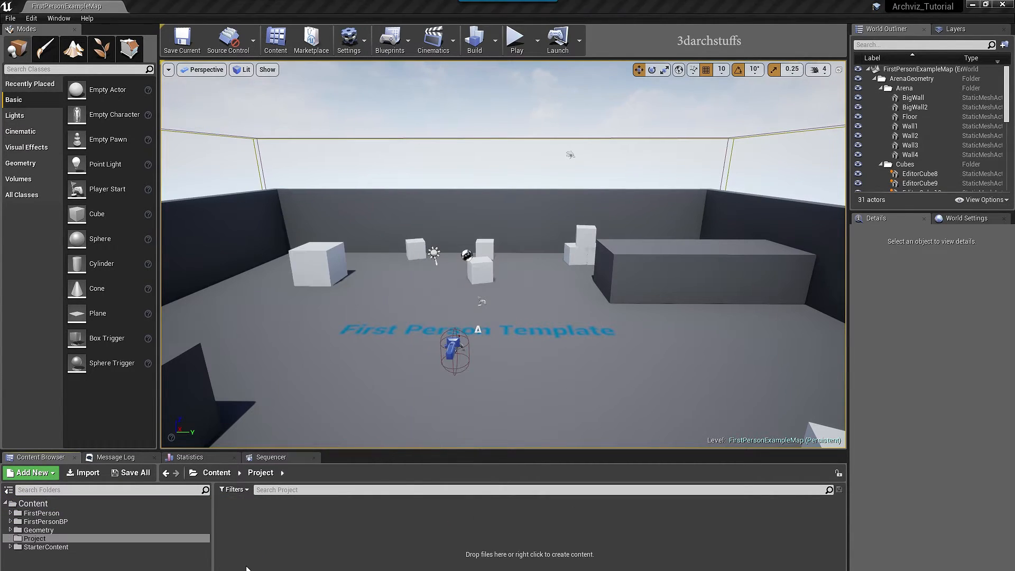
{"action": "left_click", "coordinate": [246, 569]}
Create two folders named Levels and Meshesh inside the Project folder
{"action": "right_click", "coordinate": [288, 524]}
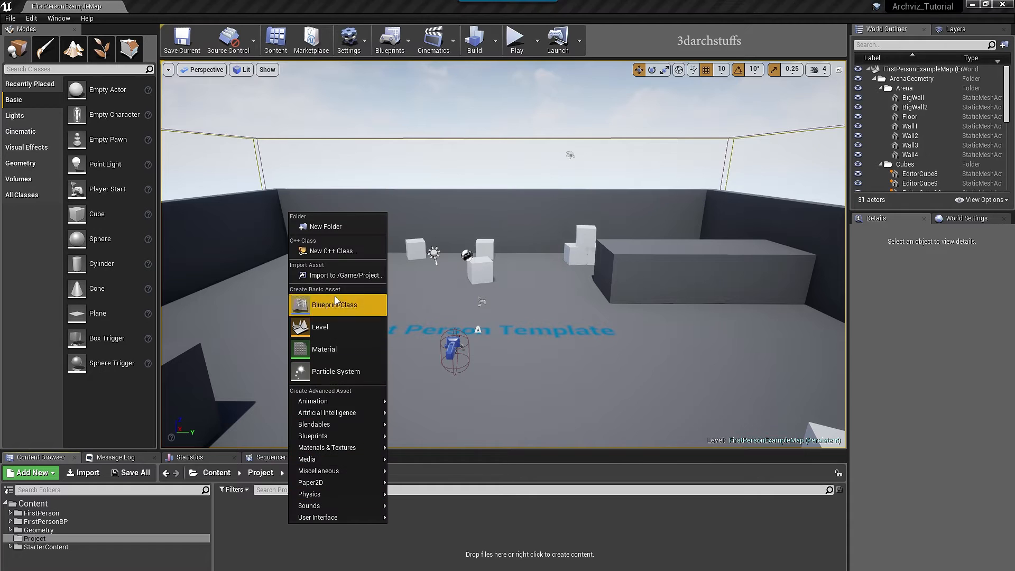
{"action": "left_click", "coordinate": [344, 226]}
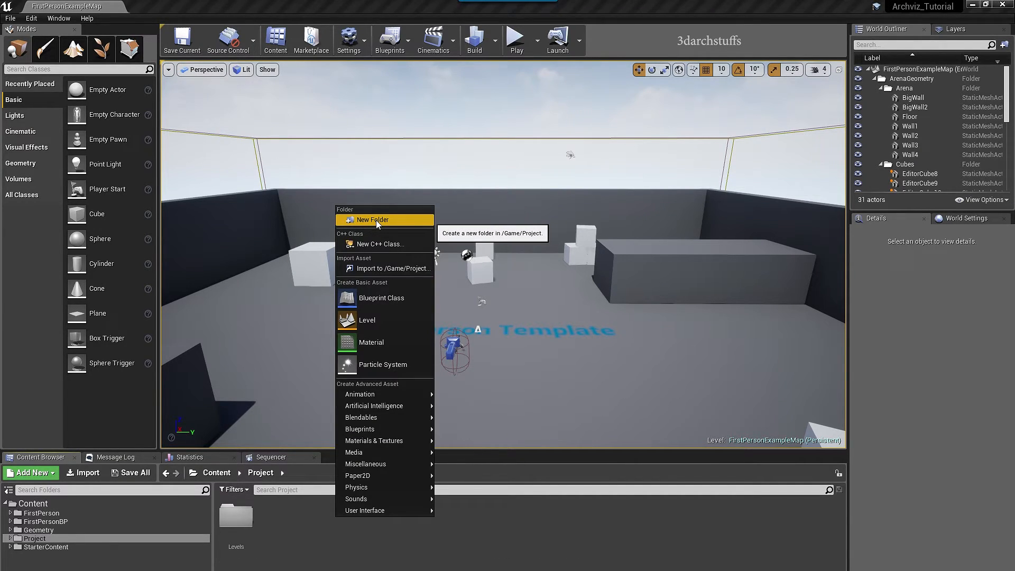
{"action": "left_click", "coordinate": [376, 220]}
{"action": "type", "text": "Meshesh"}
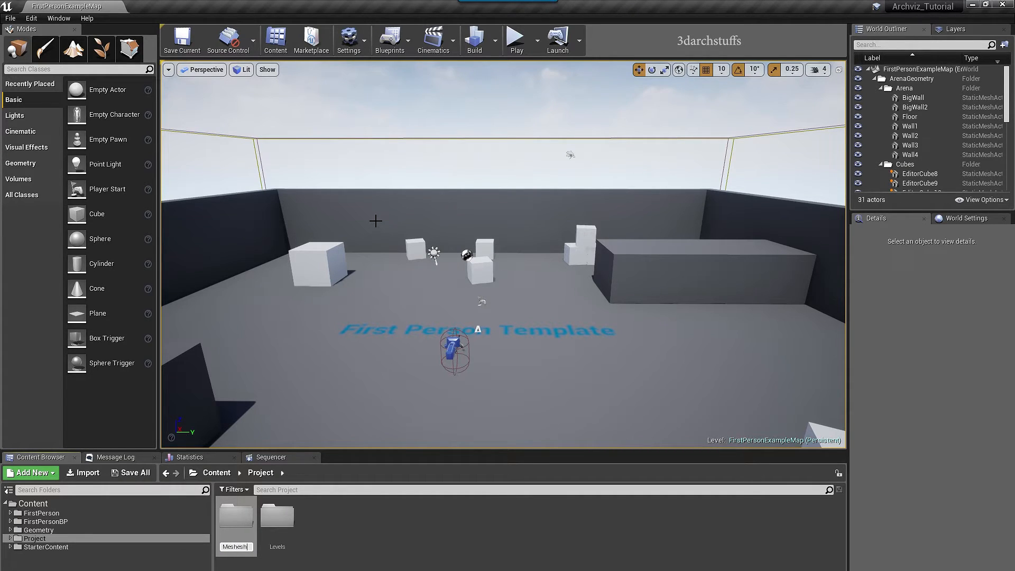
{"action": "key", "text": "Return"}
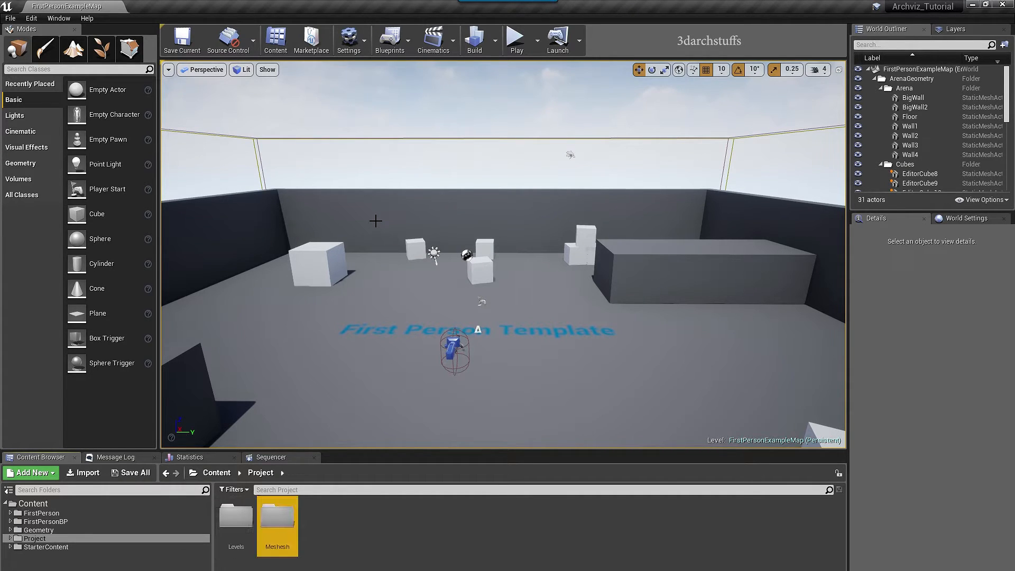
Add a folder named Materials inside the Project folder
{"action": "left_click", "coordinate": [318, 545]}
{"action": "right_click", "coordinate": [319, 545]}
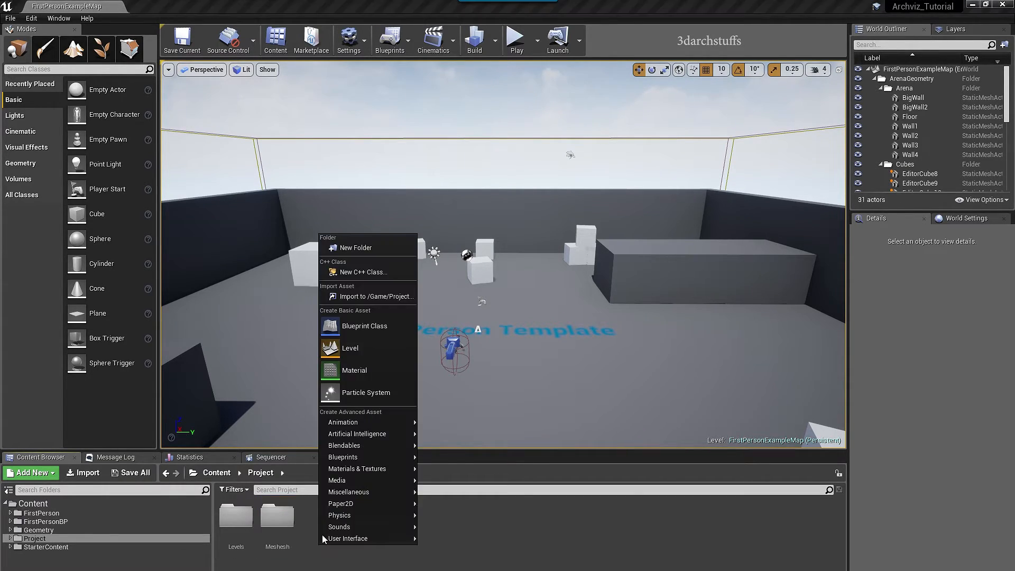
{"action": "left_click", "coordinate": [383, 248]}
{"action": "type", "text": "Ma"}
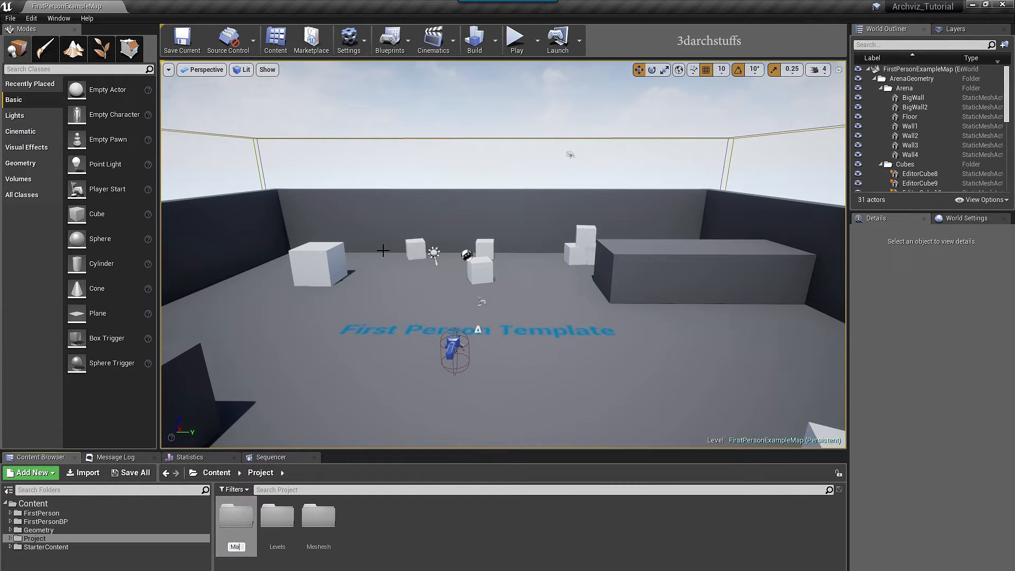
{"action": "type", "text": "terials"}
{"action": "key", "text": "Return"}
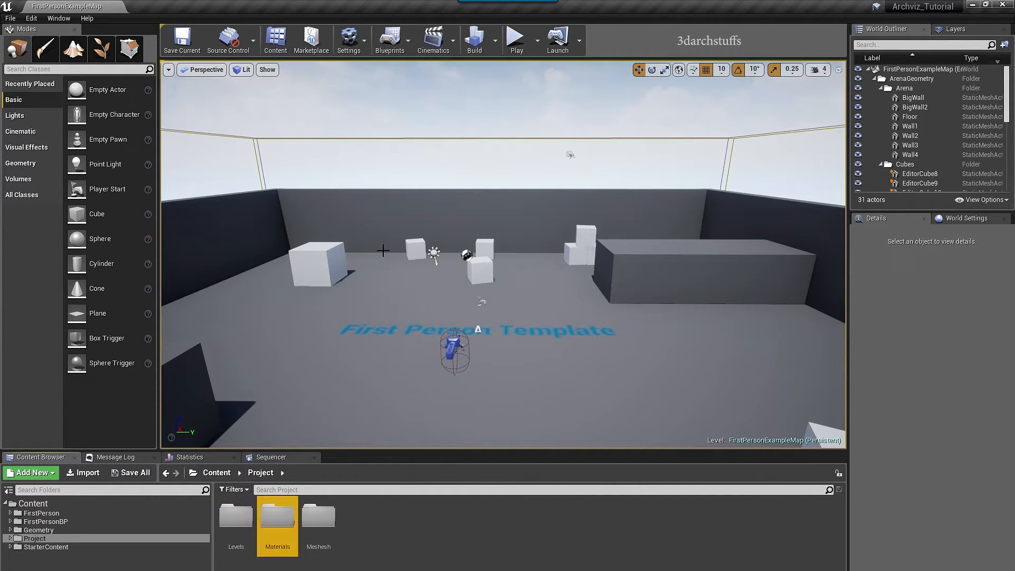
{"action": "left_click", "coordinate": [416, 528]}
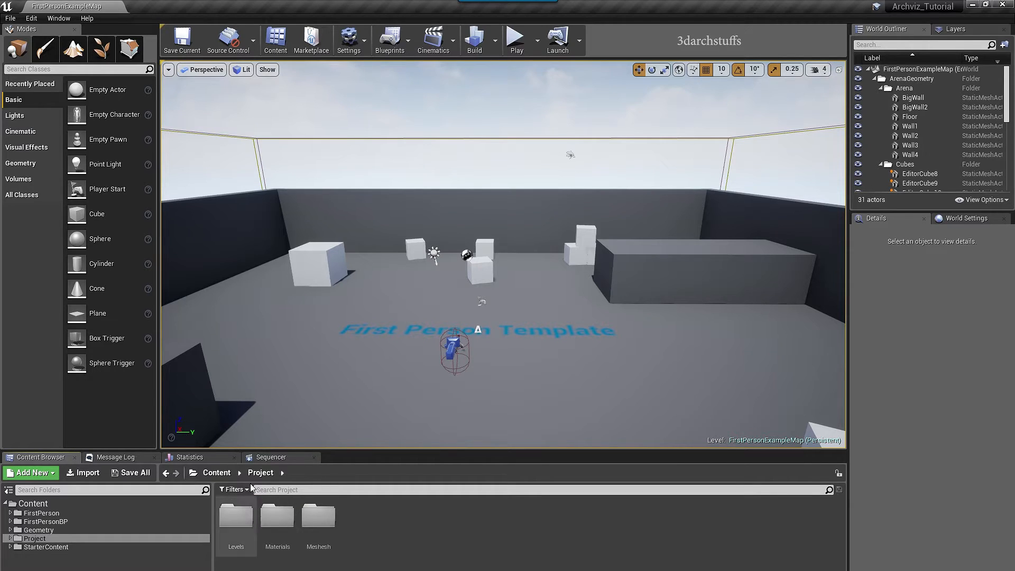
Expand the Project folder in the Content folder tree and open its Levels subfolder
{"action": "left_click", "coordinate": [53, 504]}
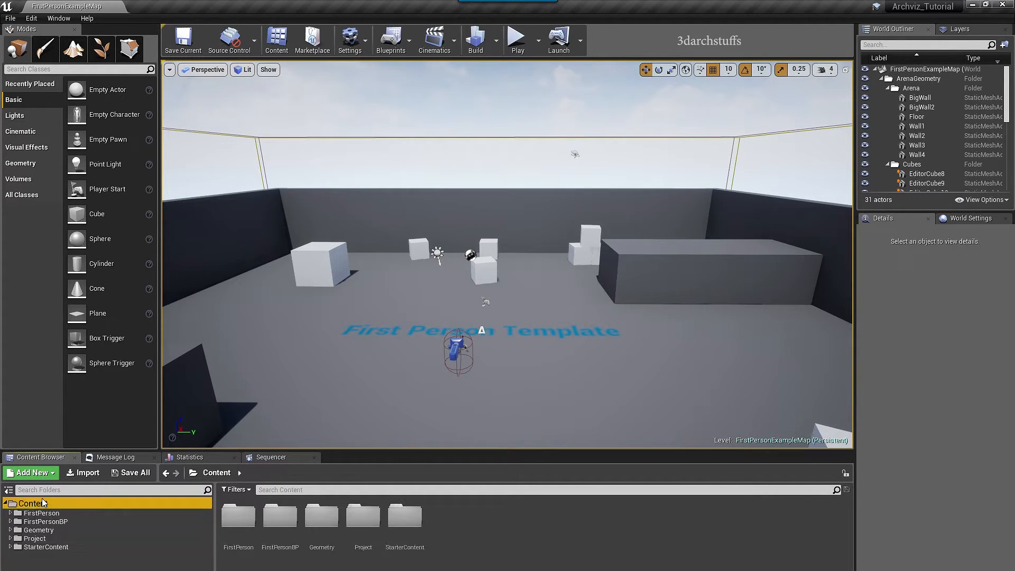
{"action": "double_click", "coordinate": [368, 522]}
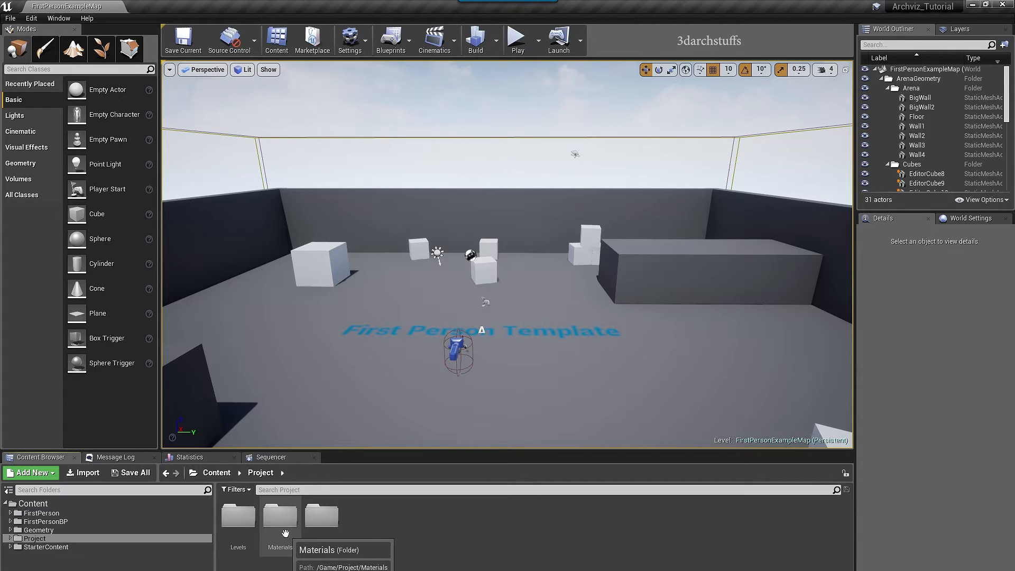
{"action": "double_click", "coordinate": [38, 540]}
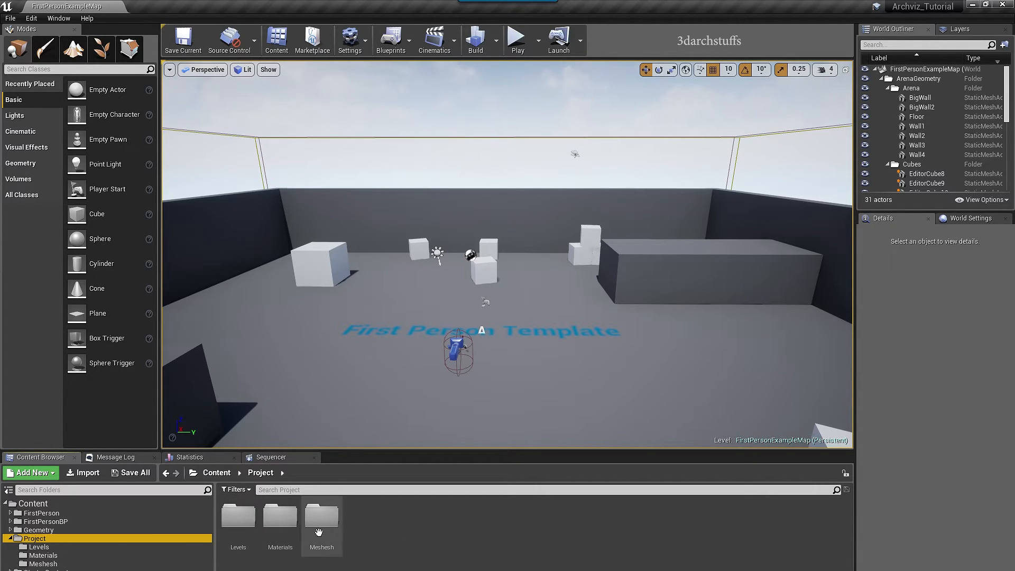
{"action": "double_click", "coordinate": [237, 515]}
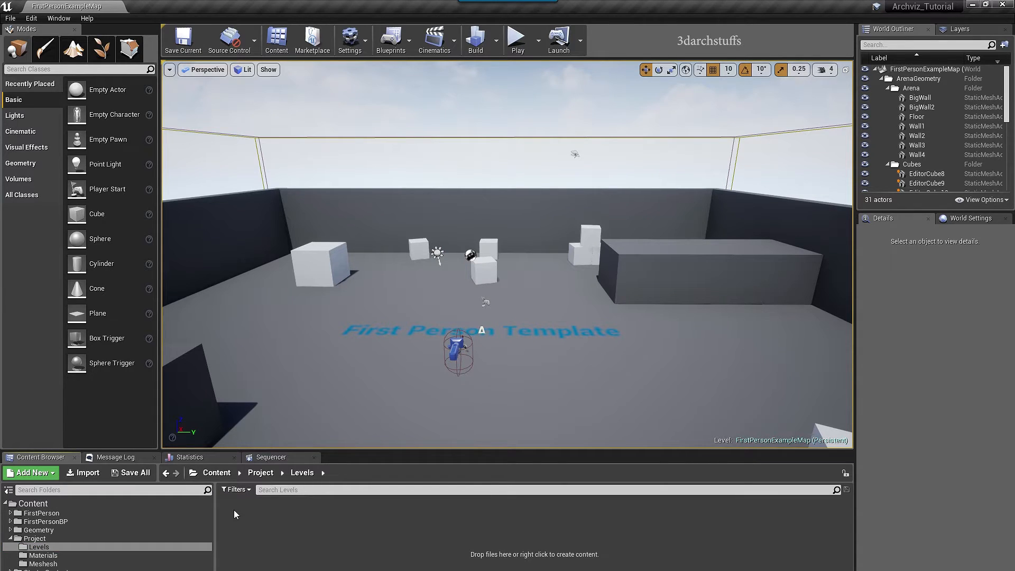
Create a new level from the Default template and delete its Floor mesh
{"action": "left_click", "coordinate": [12, 19]}
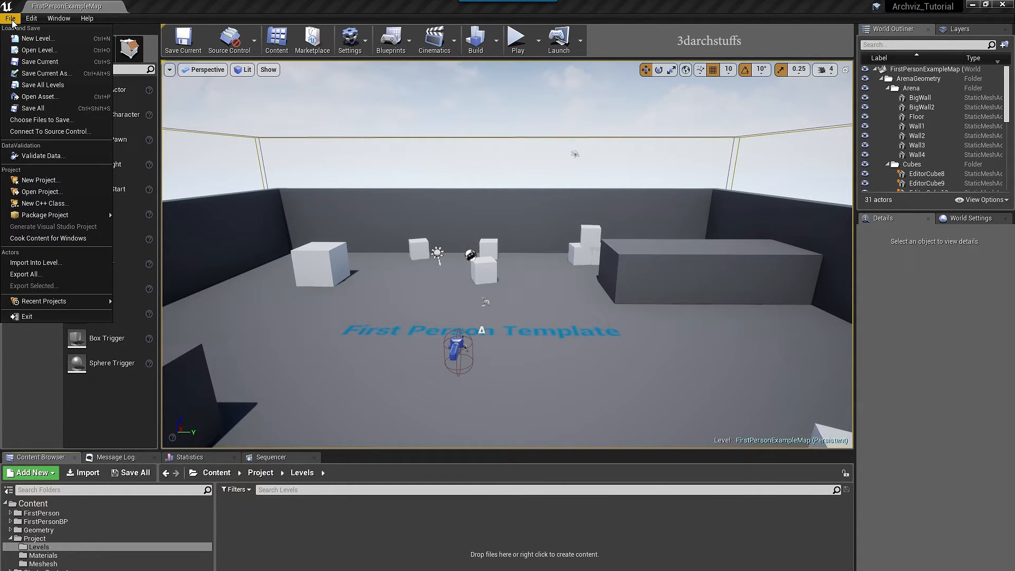
{"action": "left_click", "coordinate": [37, 38]}
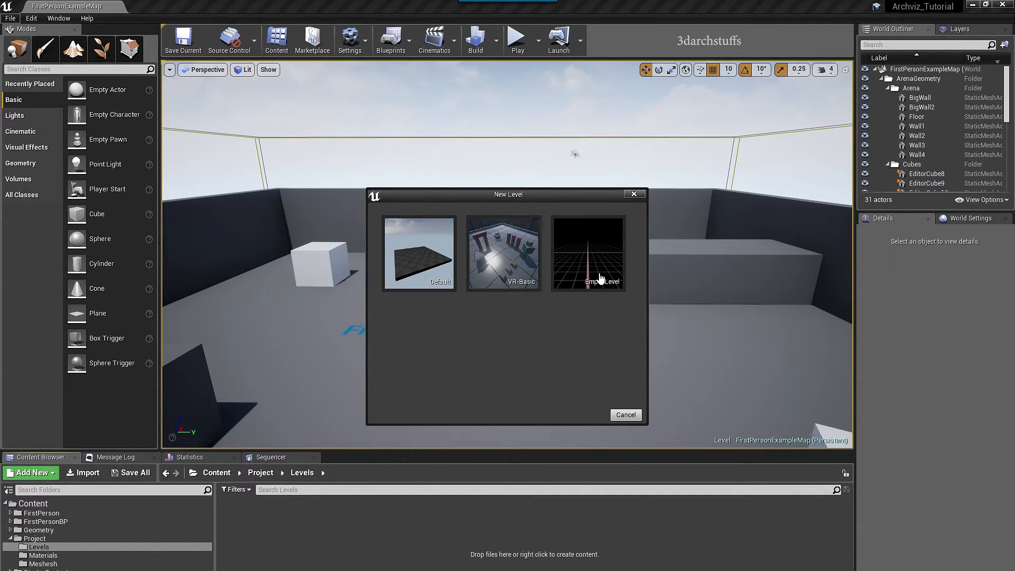
{"action": "left_click", "coordinate": [425, 265]}
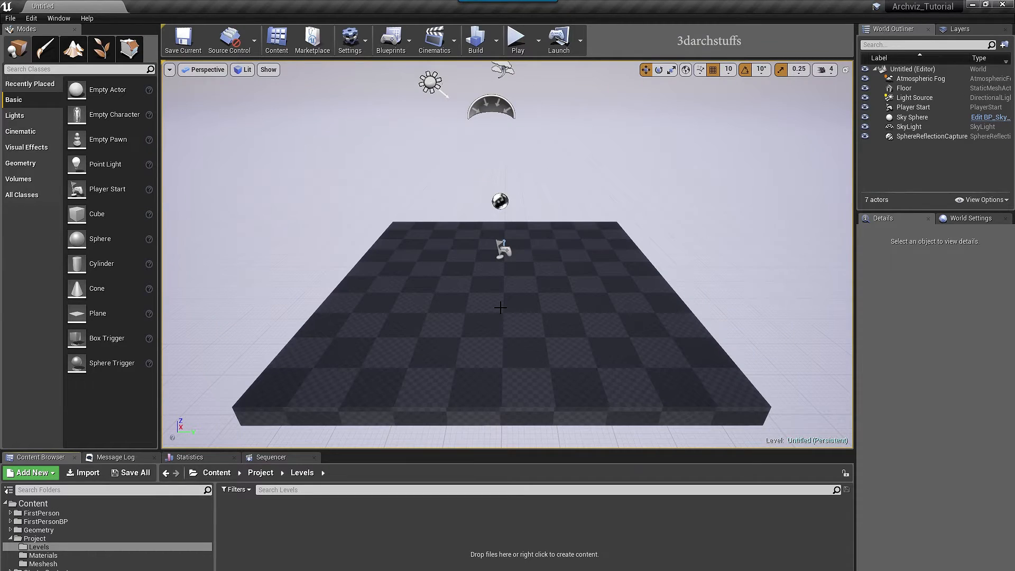
{"action": "left_click", "coordinate": [437, 323]}
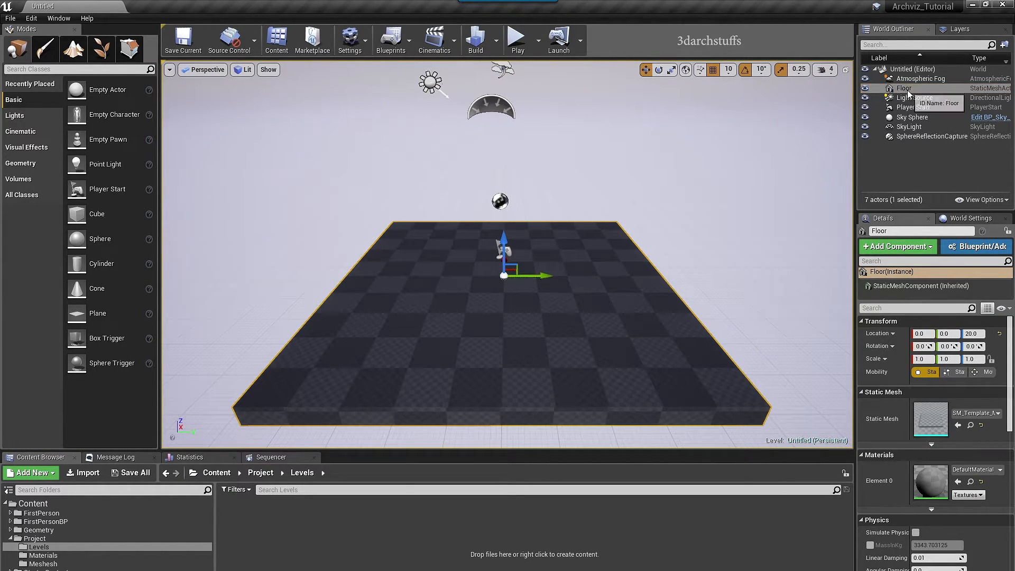
{"action": "key", "text": "Delete"}
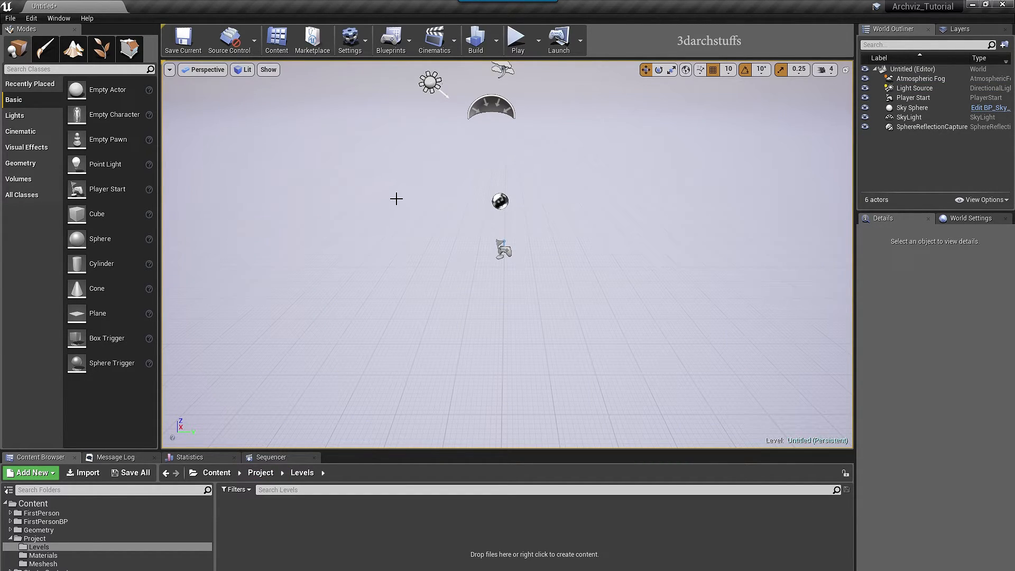
Save the current level as NewMap01 in the Project/Levels folder
{"action": "left_click", "coordinate": [9, 19]}
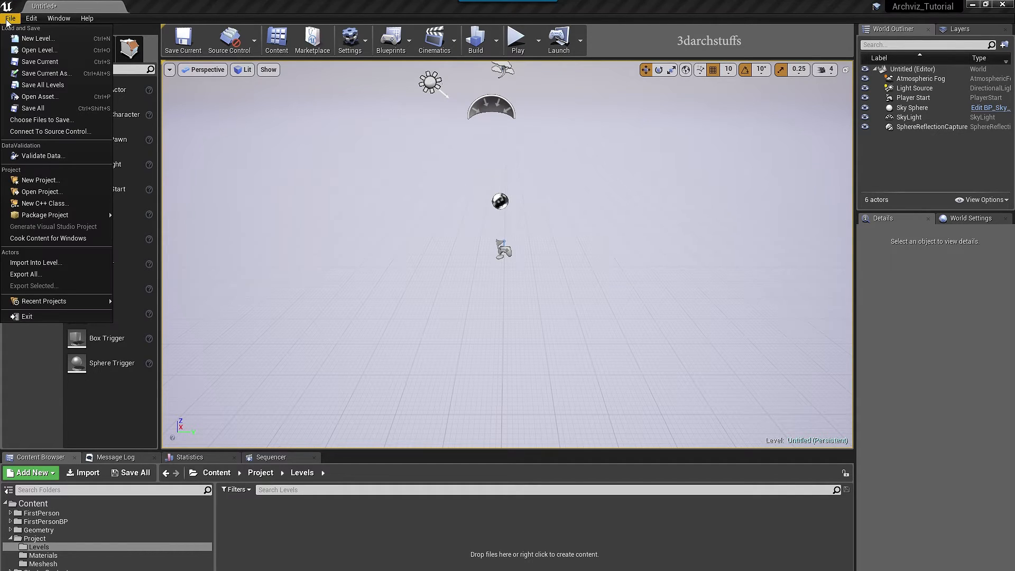
{"action": "left_click", "coordinate": [60, 78]}
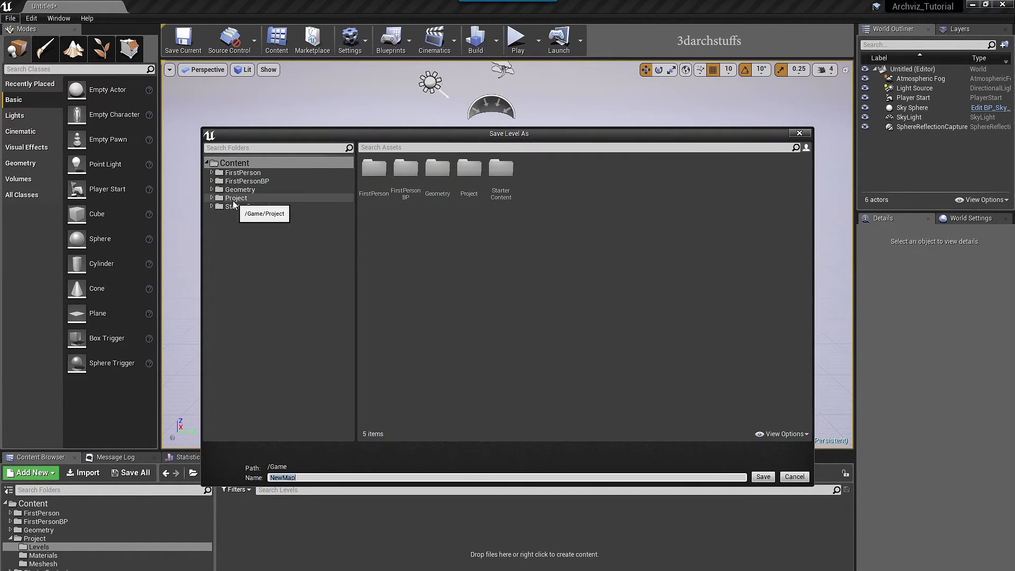
{"action": "left_click", "coordinate": [234, 203]}
{"action": "double_click", "coordinate": [370, 172]}
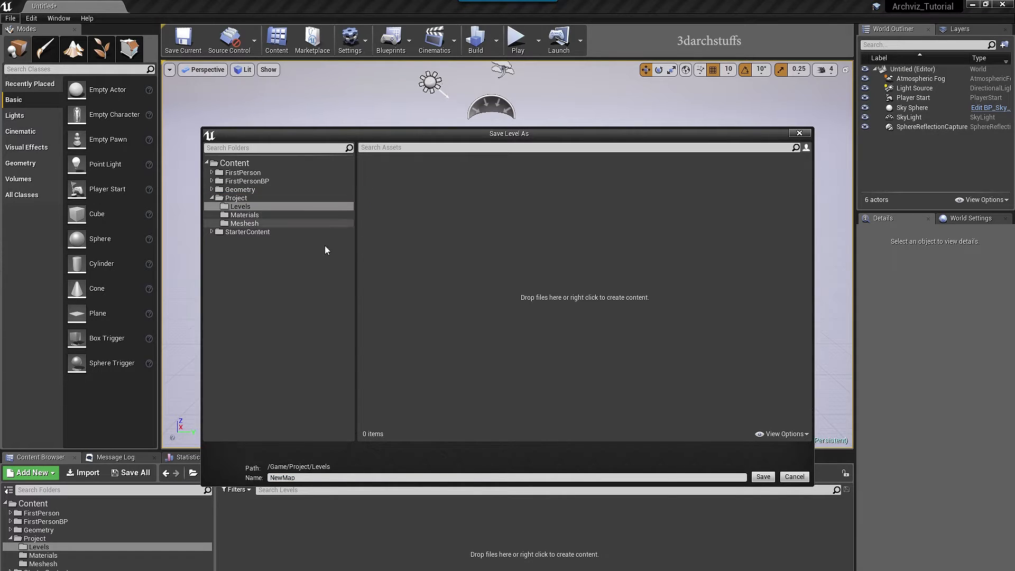
{"action": "left_click", "coordinate": [313, 478]}
{"action": "left_click", "coordinate": [313, 478]}
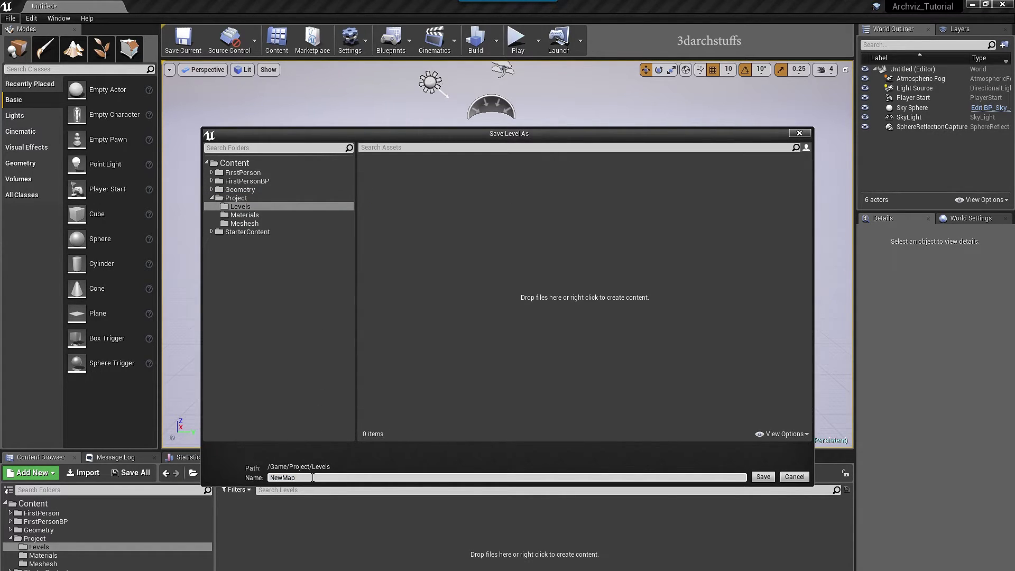
{"action": "type", "text": "01"}
{"action": "left_click", "coordinate": [765, 477]}
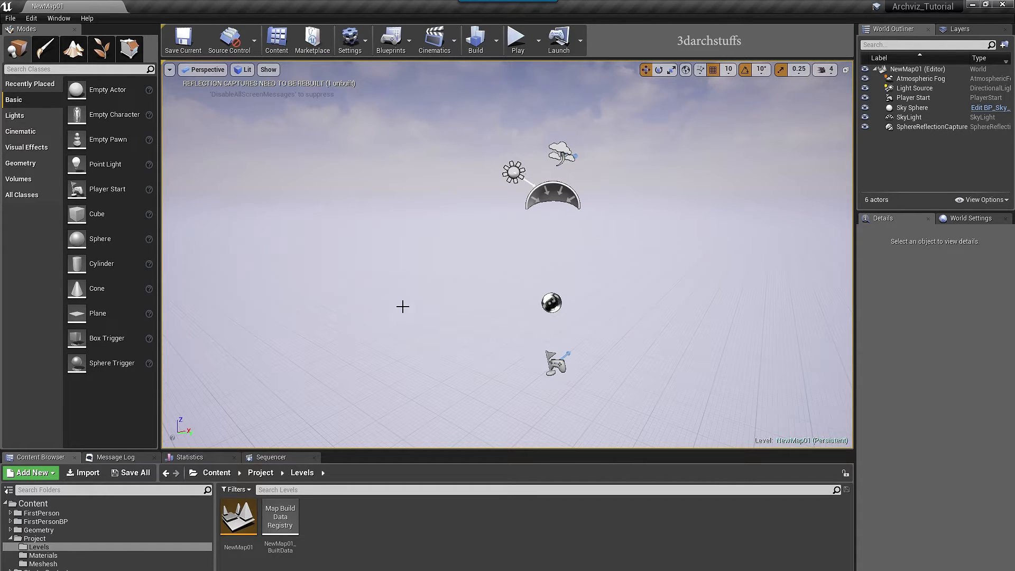
{"action": "left_click", "coordinate": [10, 18]}
{"action": "left_click", "coordinate": [24, 40]}
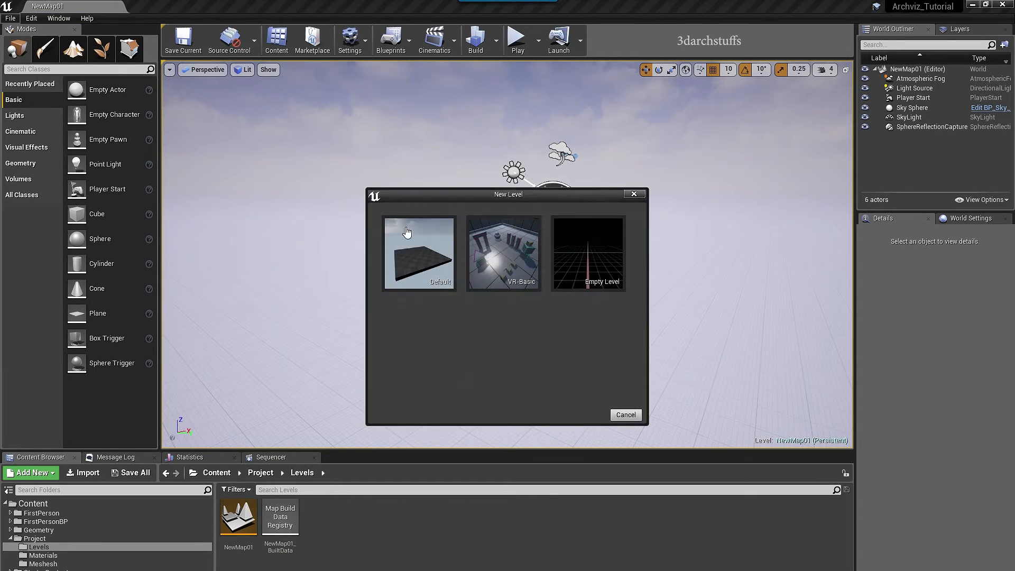
{"action": "left_click", "coordinate": [405, 261]}
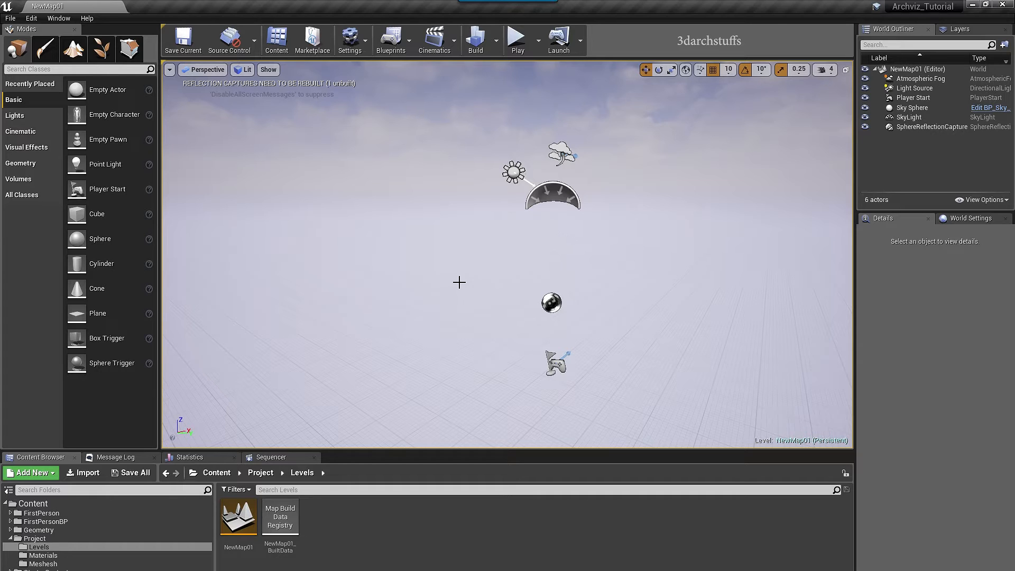
{"action": "left_click", "coordinate": [10, 18]}
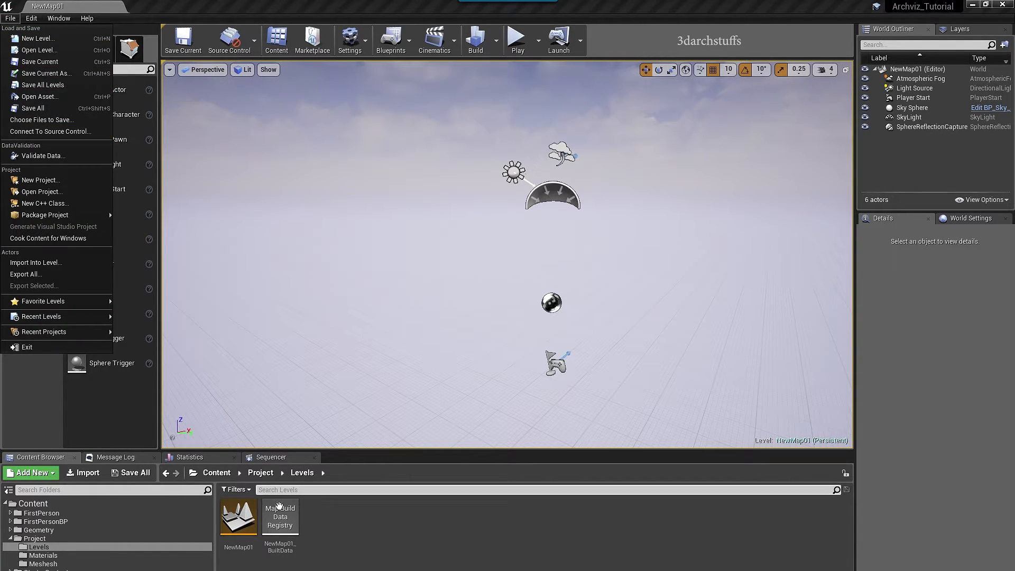
{"action": "left_click", "coordinate": [363, 541]}
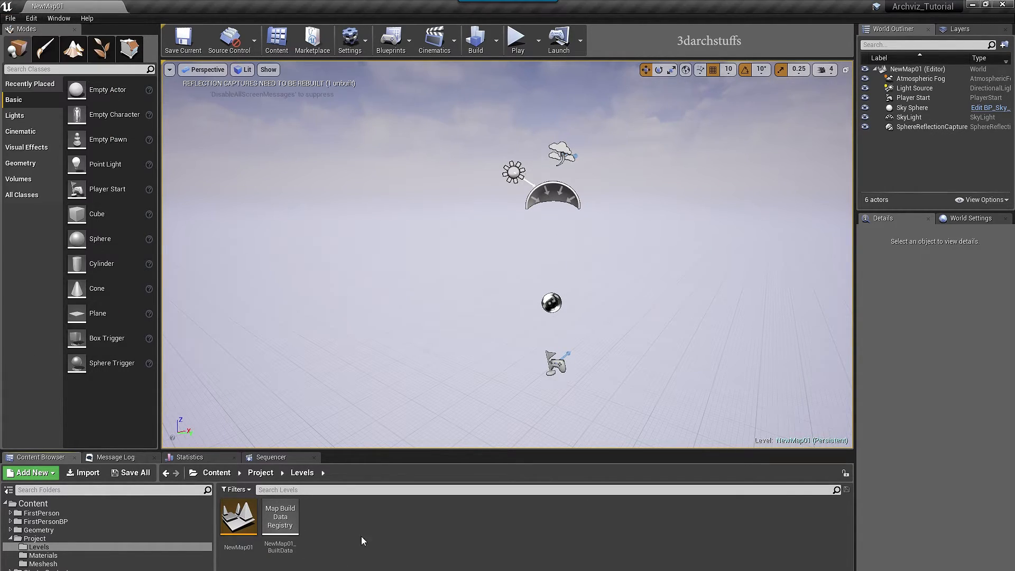
In the editor preferences for Loading & Saving, disable Enable AutoSave, Save Maps and Save Content, and close the preferences
{"action": "left_click", "coordinate": [31, 18]}
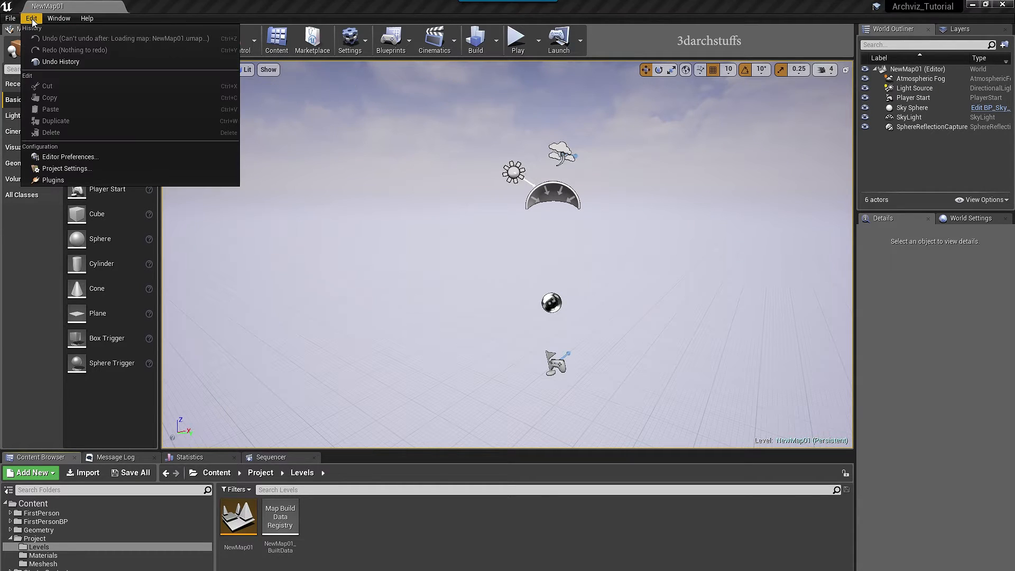
{"action": "left_click", "coordinate": [84, 158]}
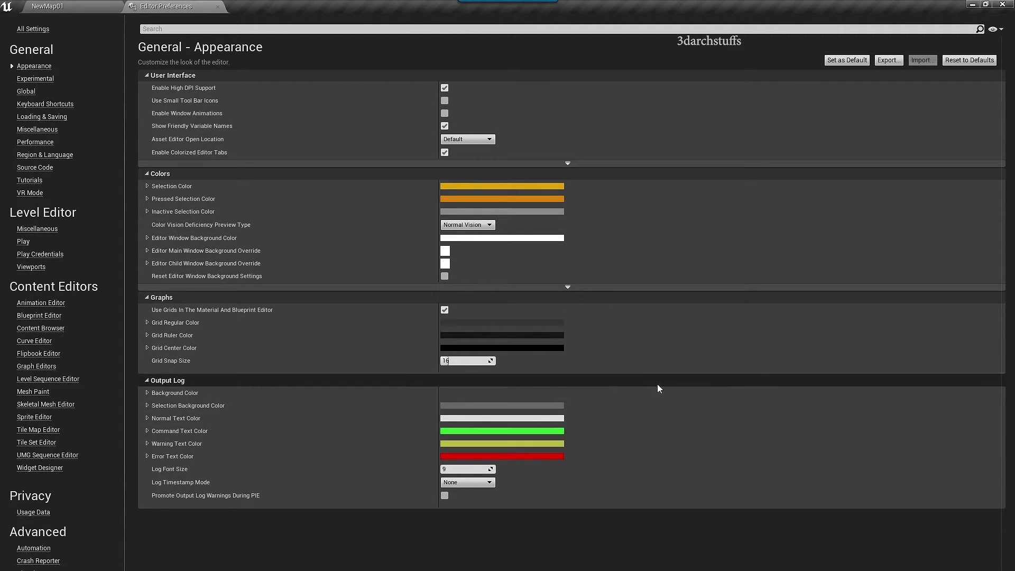
{"action": "left_click", "coordinate": [43, 116]}
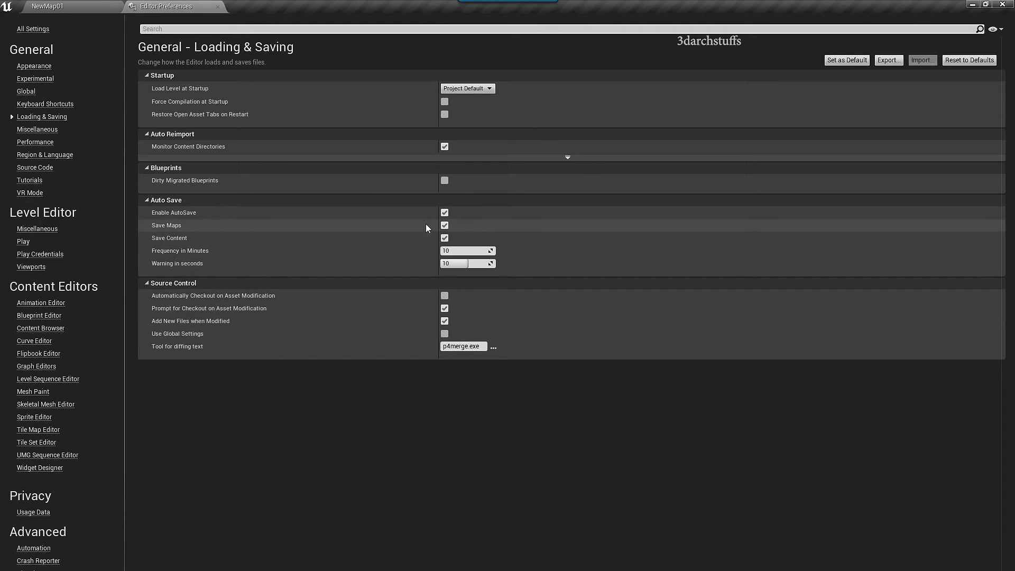
{"action": "left_click", "coordinate": [444, 213]}
{"action": "left_click", "coordinate": [446, 227]}
{"action": "left_click", "coordinate": [446, 237]}
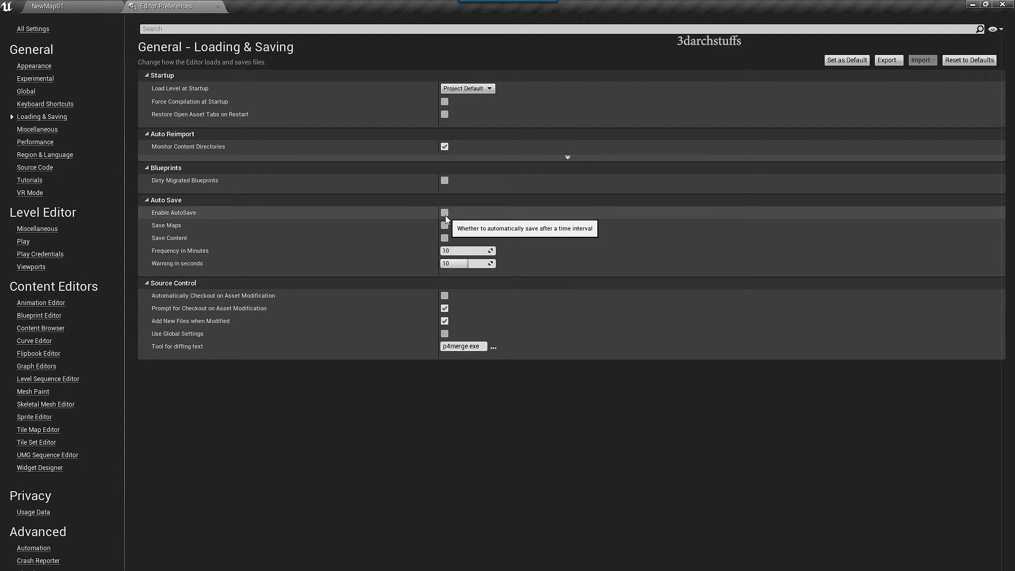
{"action": "left_click", "coordinate": [218, 7]}
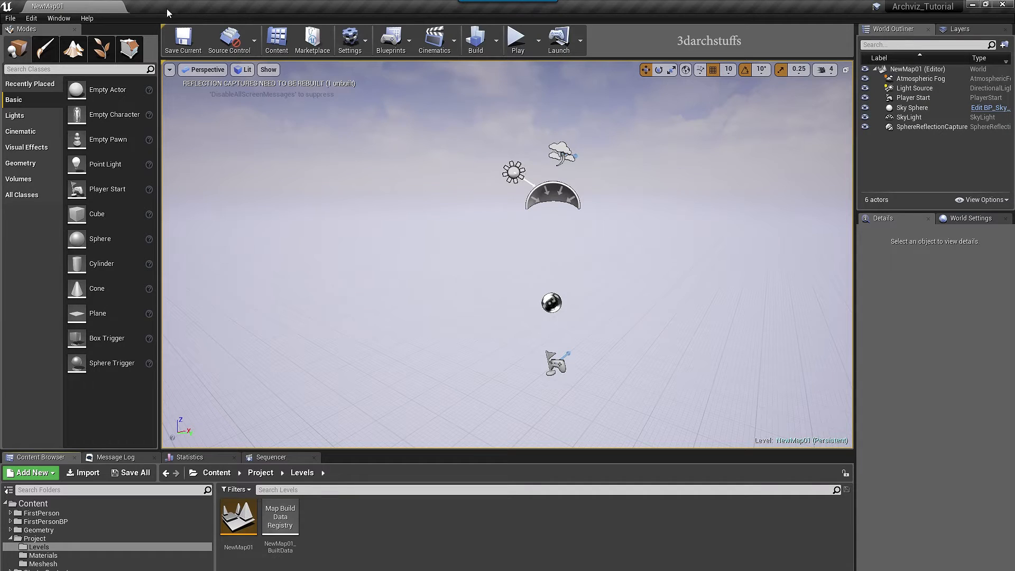
In the project settings for Maps & Modes, set both the Editor Startup Map and the Game Default Map to NewMap01
{"action": "left_click", "coordinate": [31, 19]}
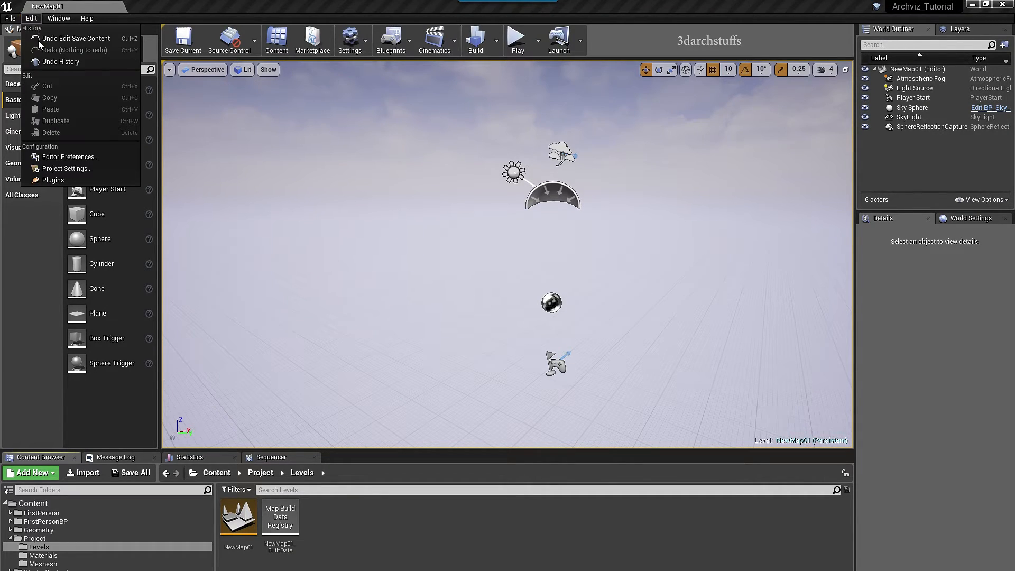
{"action": "left_click", "coordinate": [67, 168]}
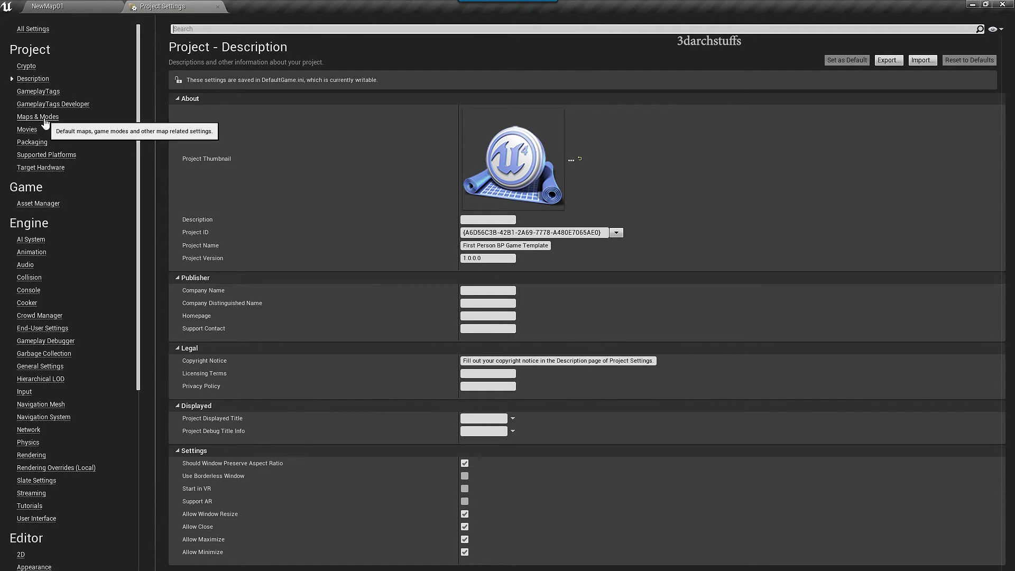
{"action": "left_click", "coordinate": [38, 117]}
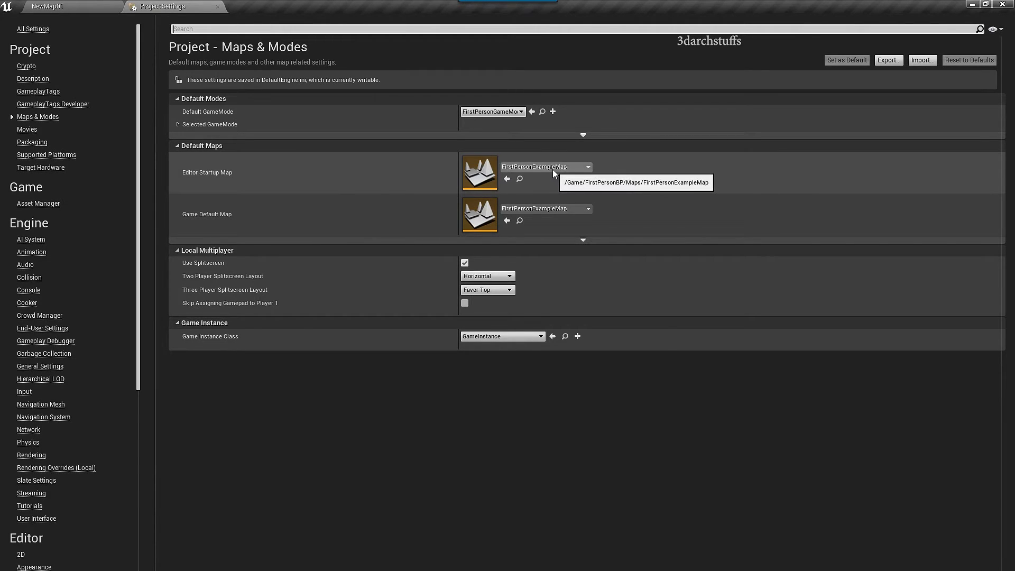
{"action": "left_click", "coordinate": [553, 169]}
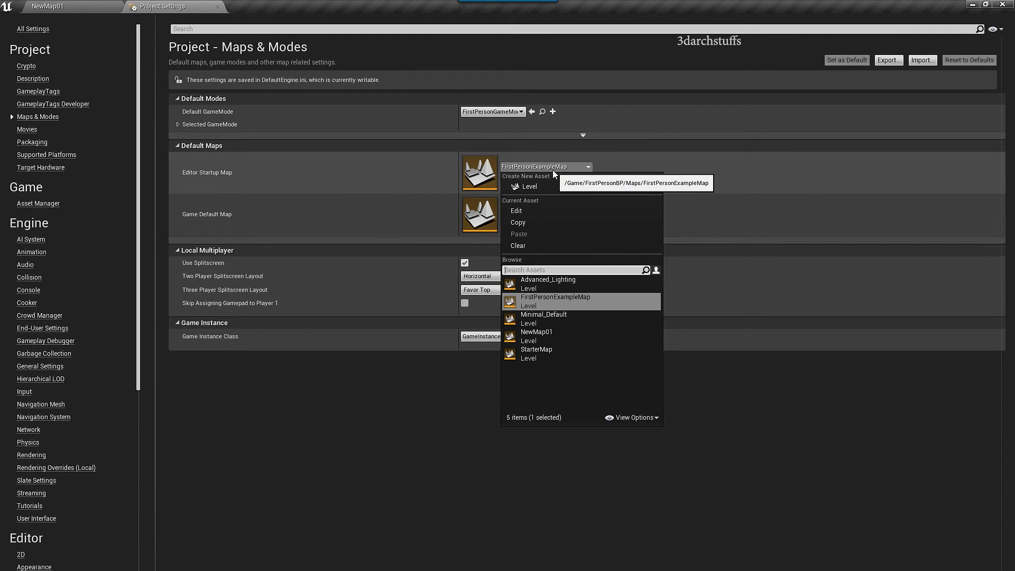
{"action": "left_click", "coordinate": [535, 339]}
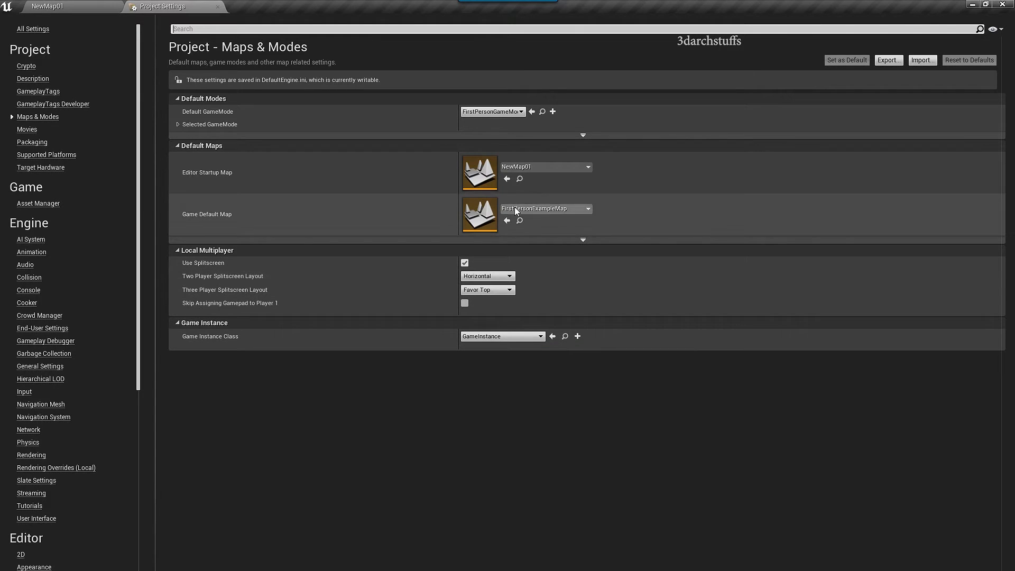
{"action": "left_click", "coordinate": [554, 210]}
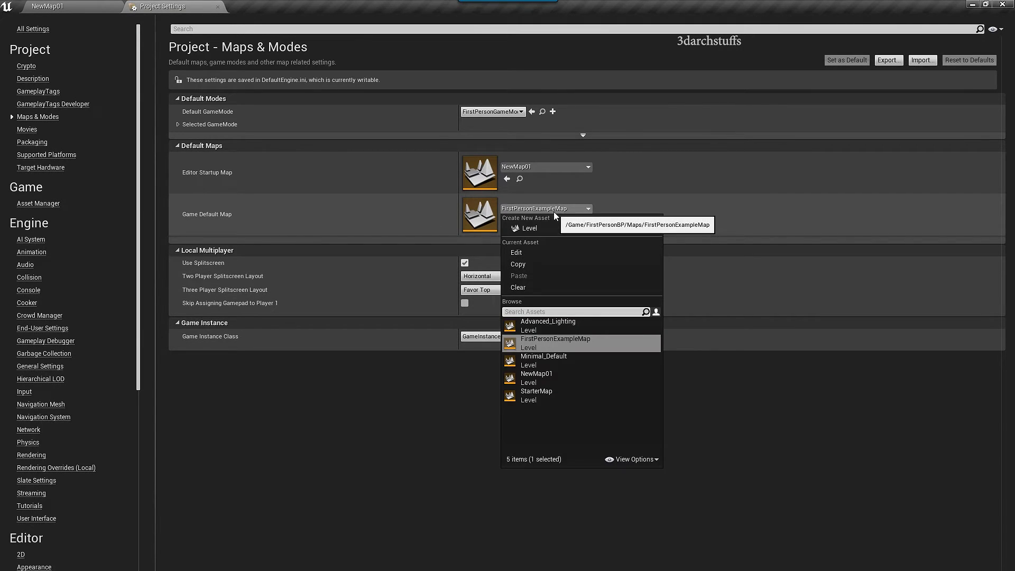
{"action": "left_click", "coordinate": [535, 374]}
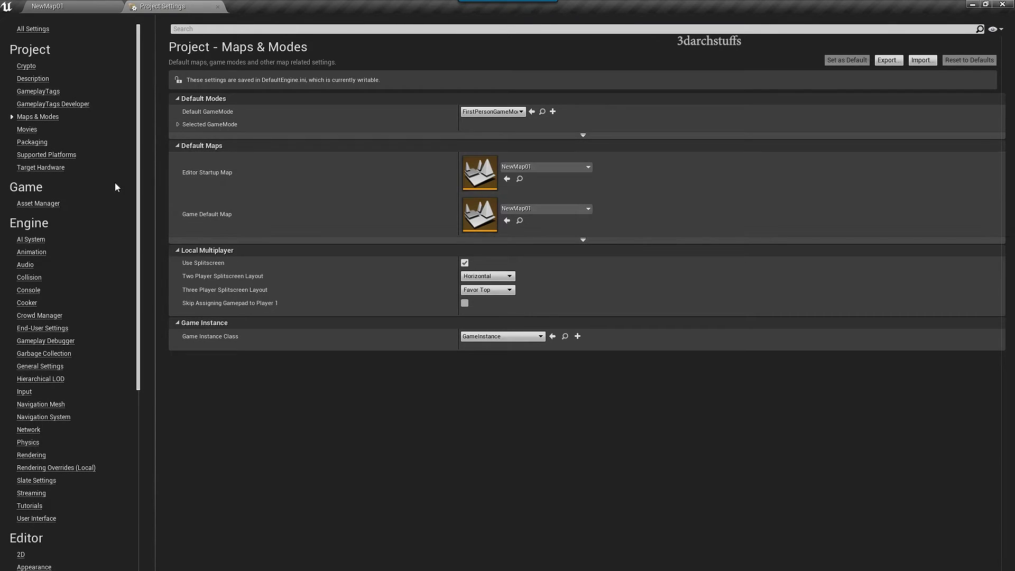
Disable Texture Streaming in the project's Engine Rendering settings
{"action": "scroll", "coordinate": [69, 220], "scroll_direction": "down", "scroll_amount": 4}
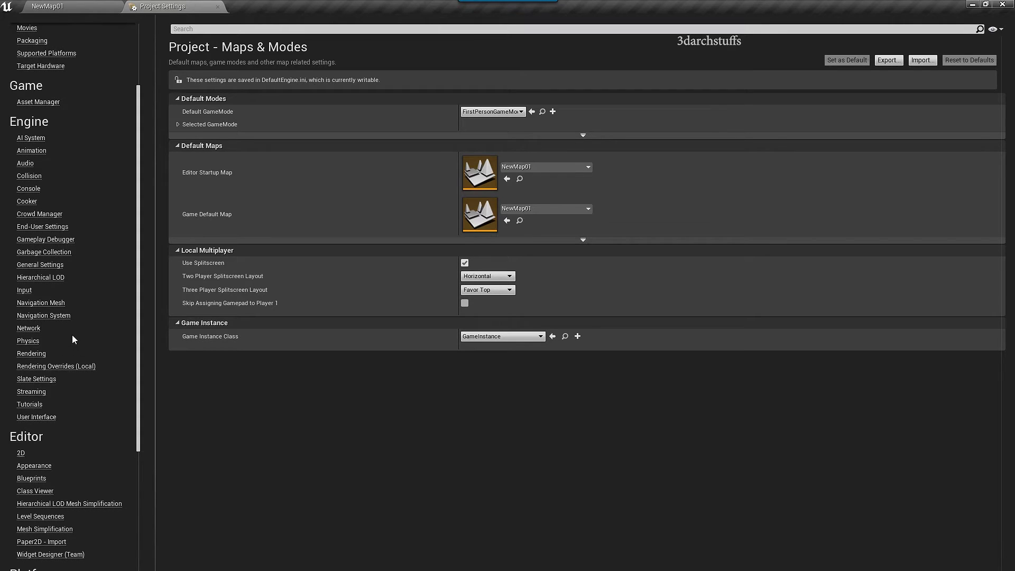
{"action": "left_click", "coordinate": [37, 356]}
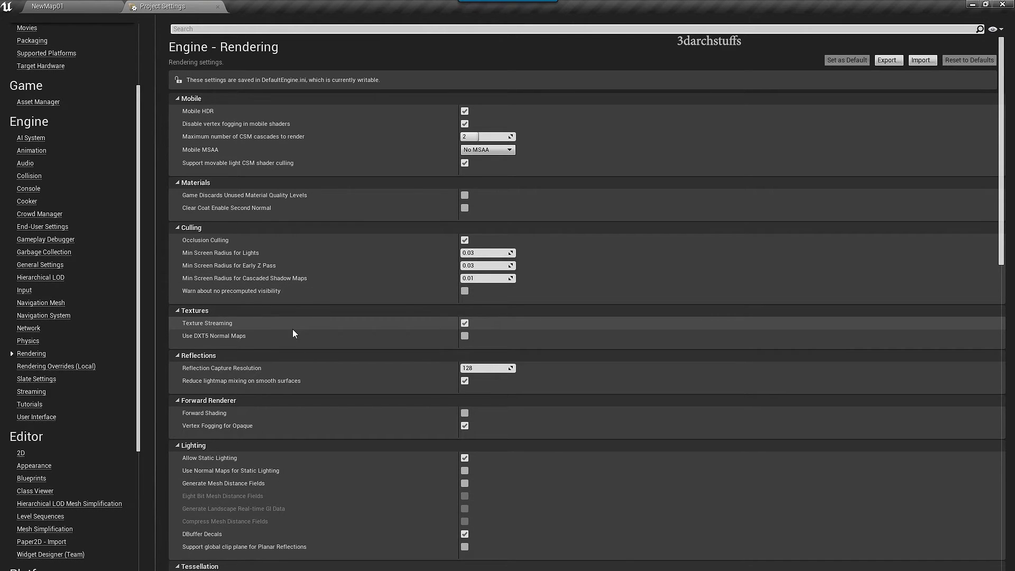
{"action": "left_click", "coordinate": [464, 324]}
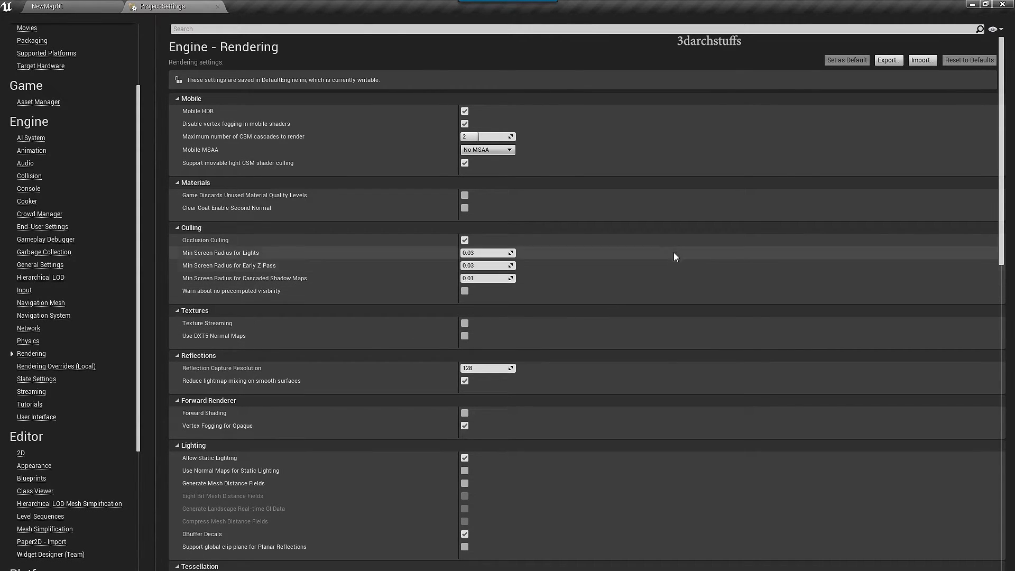
Disable Bloom, Ambient Occlusion, Ambient Occlusion Static Fraction, Auto Exposure and Motion Blur in the default rendering settings
{"action": "scroll", "coordinate": [640, 223], "scroll_direction": "down", "scroll_amount": 3}
{"action": "scroll", "coordinate": [639, 224], "scroll_direction": "down", "scroll_amount": 10}
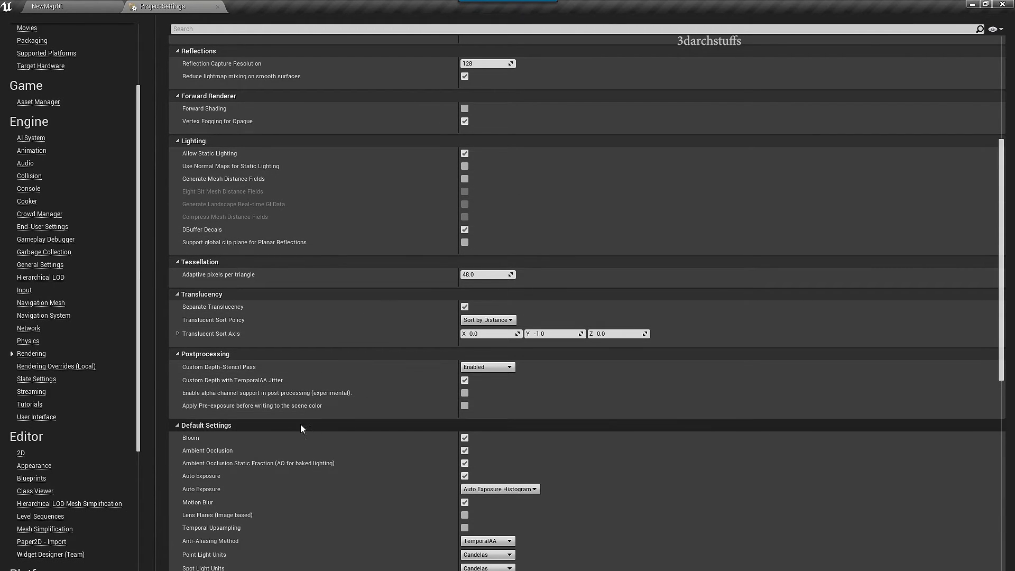
{"action": "scroll", "coordinate": [281, 427], "scroll_direction": "down", "scroll_amount": 2}
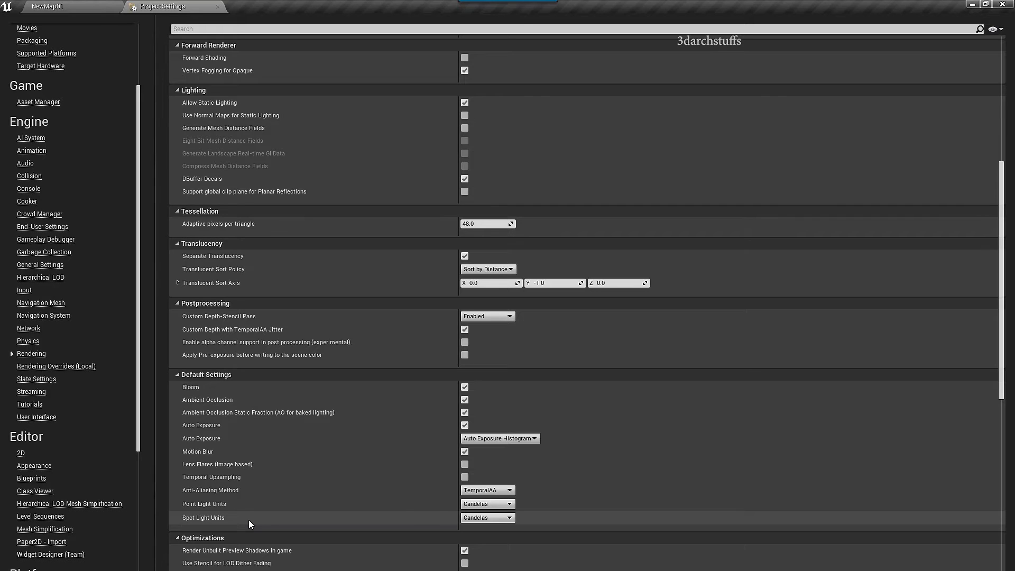
{"action": "left_click", "coordinate": [464, 387]}
{"action": "left_click", "coordinate": [465, 400]}
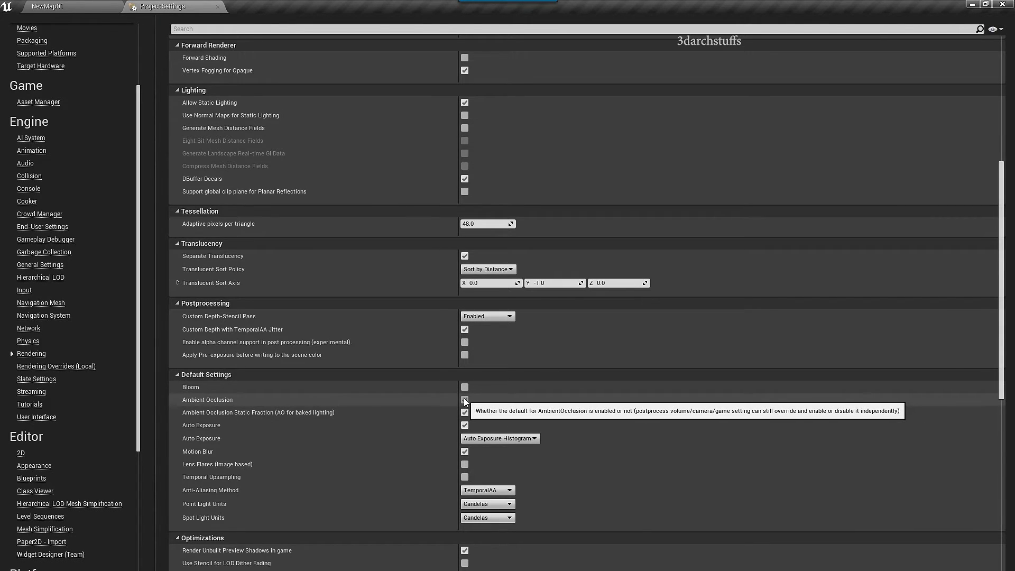
{"action": "left_click", "coordinate": [465, 425]}
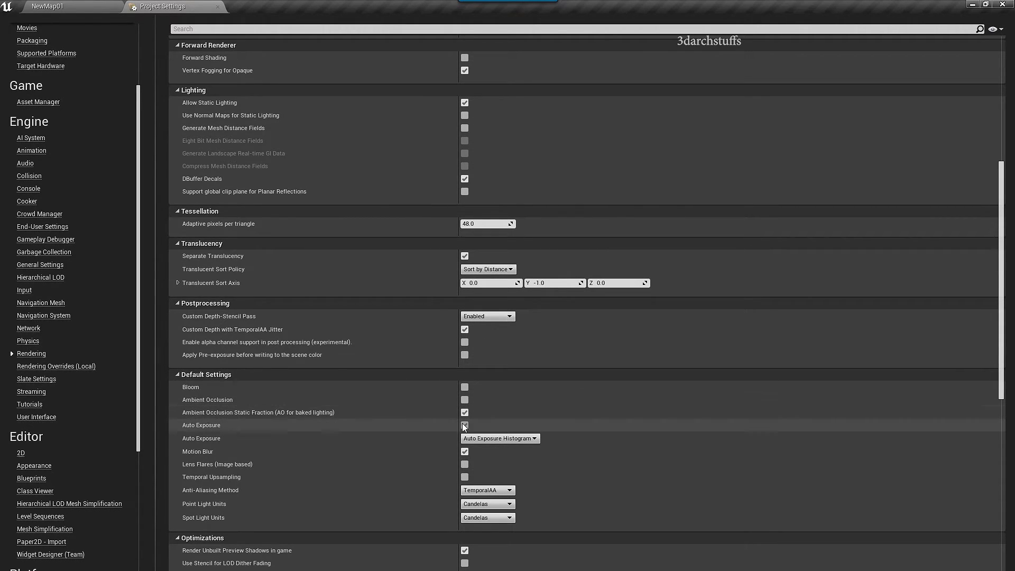
{"action": "left_click", "coordinate": [465, 413]}
{"action": "left_click", "coordinate": [465, 452]}
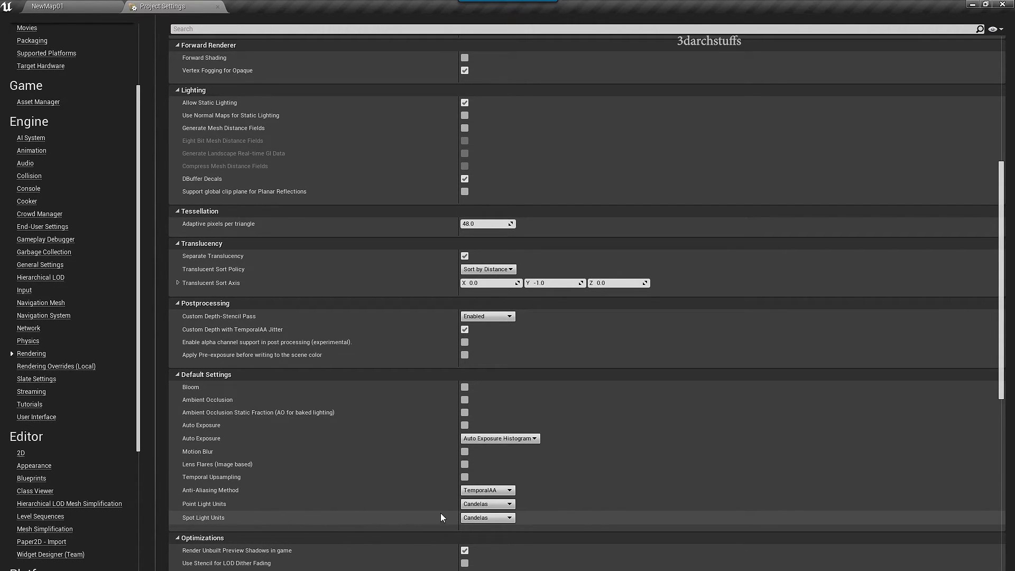
{"action": "left_click", "coordinate": [480, 516]}
{"action": "left_click", "coordinate": [611, 481]}
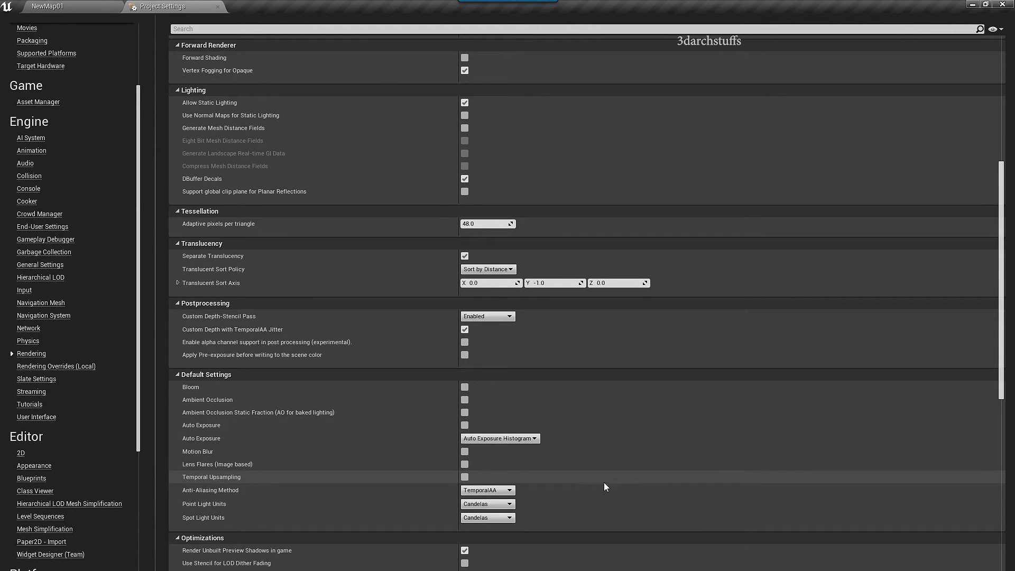
{"action": "left_click", "coordinate": [481, 504]}
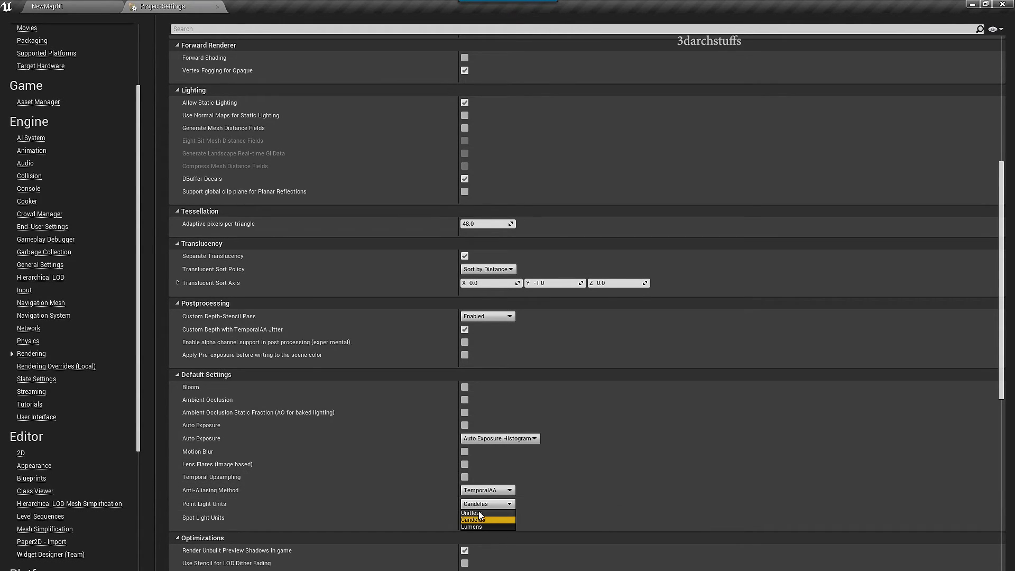
{"action": "left_click", "coordinate": [550, 493]}
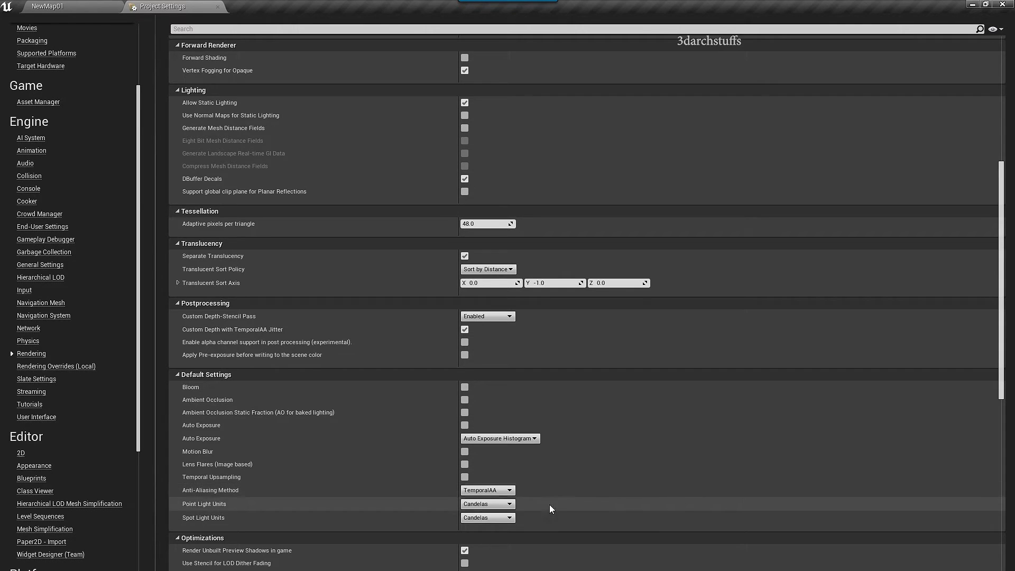
{"action": "left_click", "coordinate": [493, 505]}
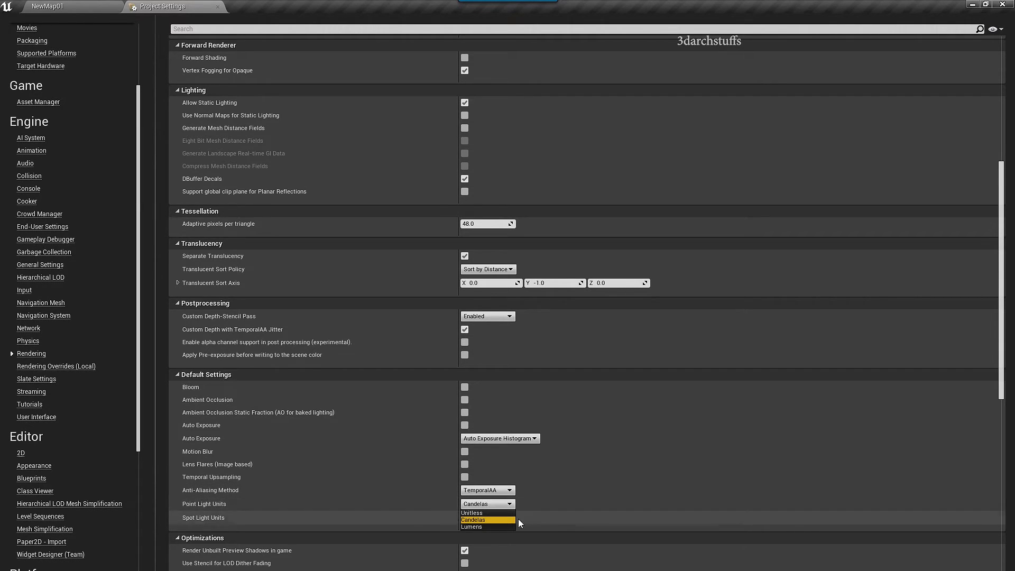
{"action": "left_click", "coordinate": [711, 435]}
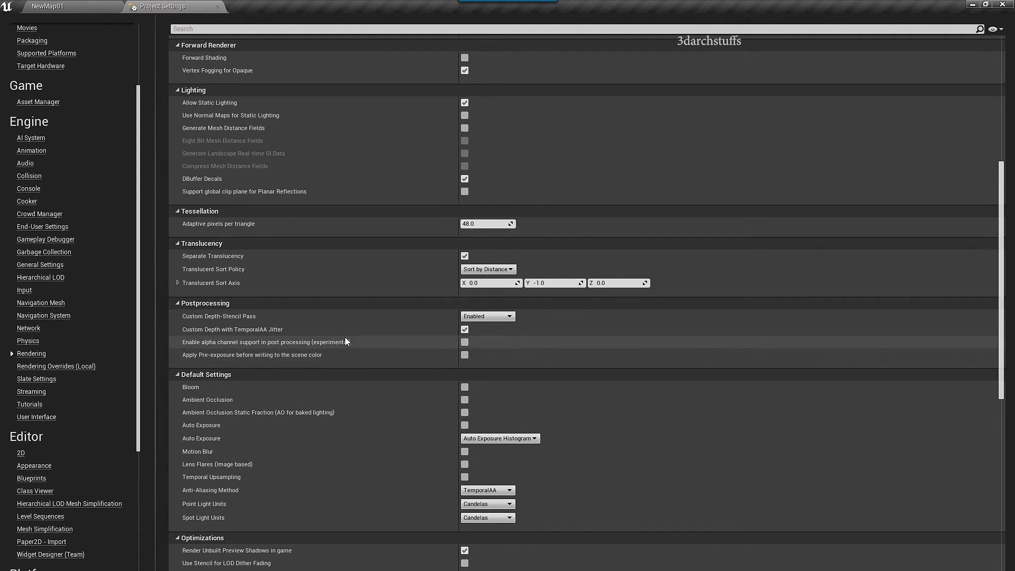
Close the project settings and start importing assets into the Project's Meshesh folder
{"action": "left_click", "coordinate": [218, 8]}
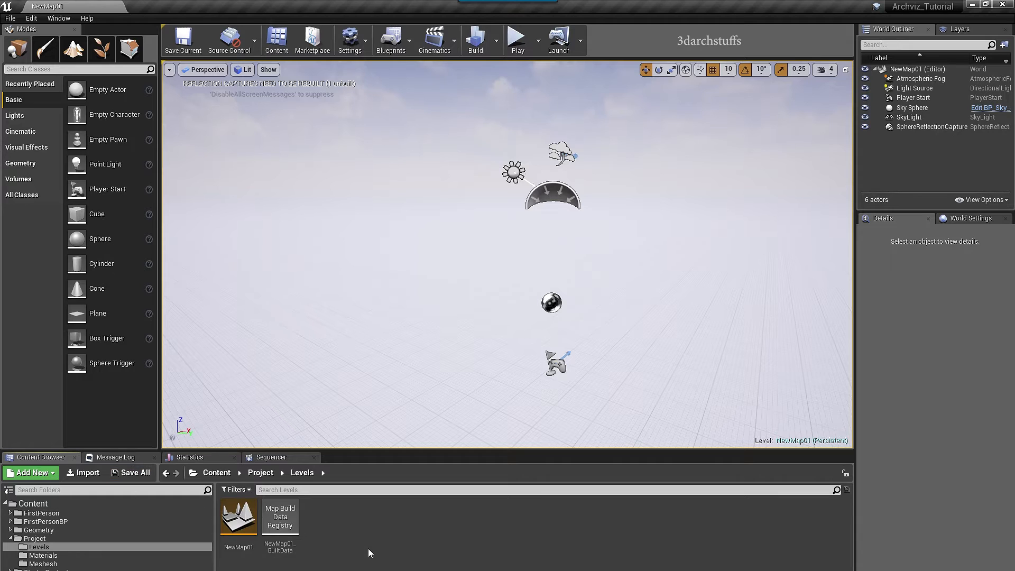
{"action": "left_click", "coordinate": [46, 564]}
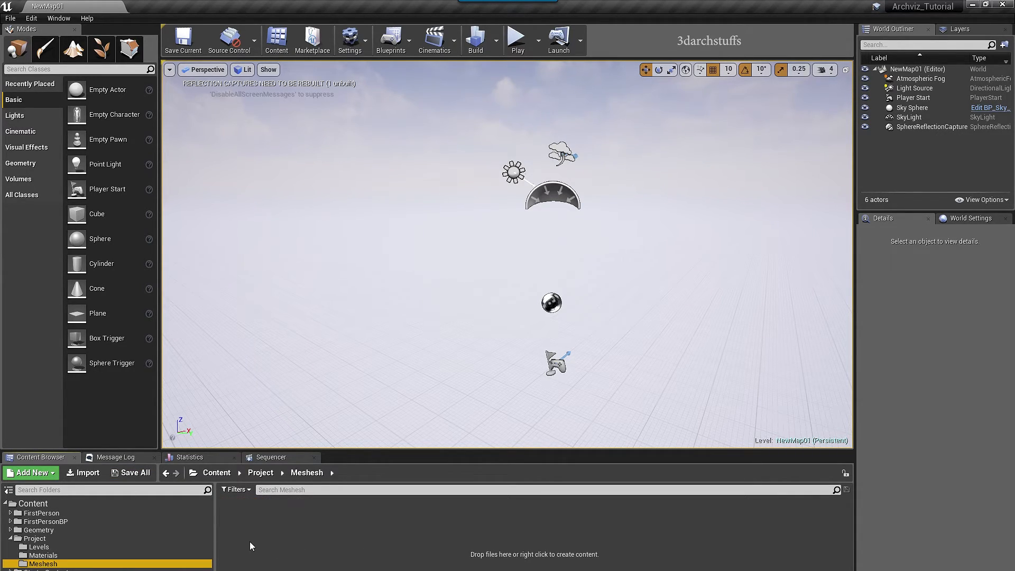
{"action": "right_click", "coordinate": [265, 537]}
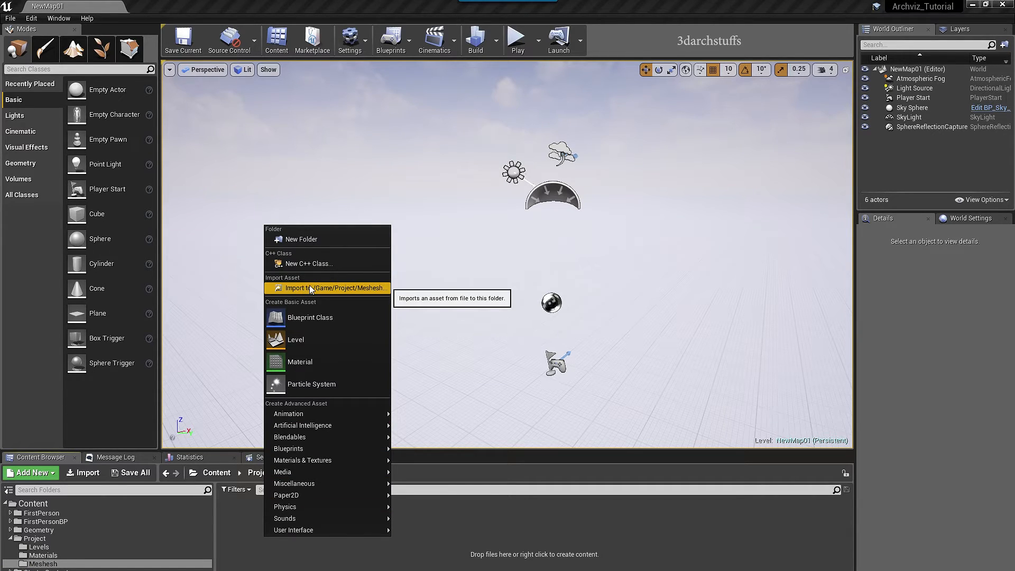
{"action": "left_click", "coordinate": [247, 509]}
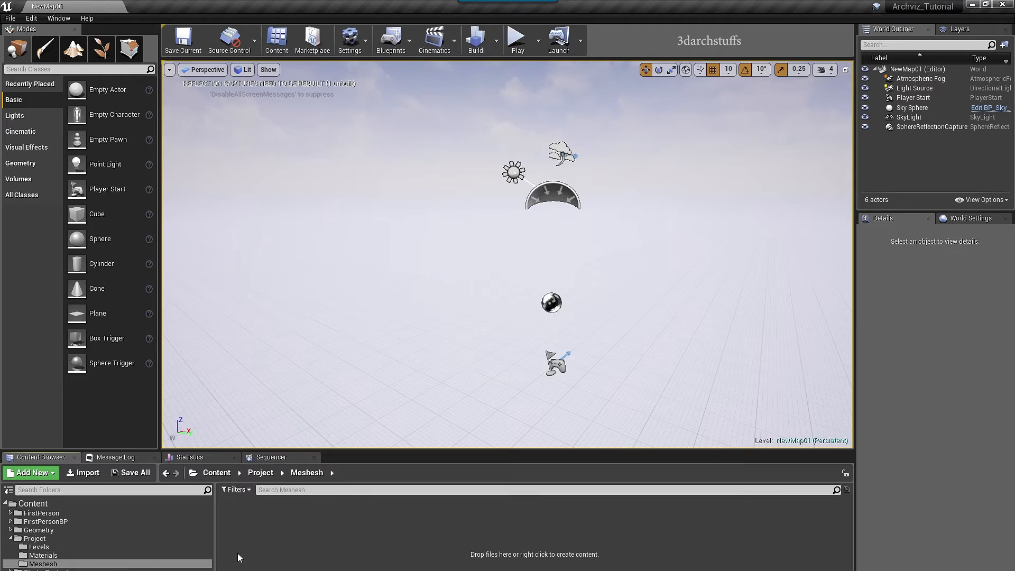
{"action": "right_click", "coordinate": [350, 559]}
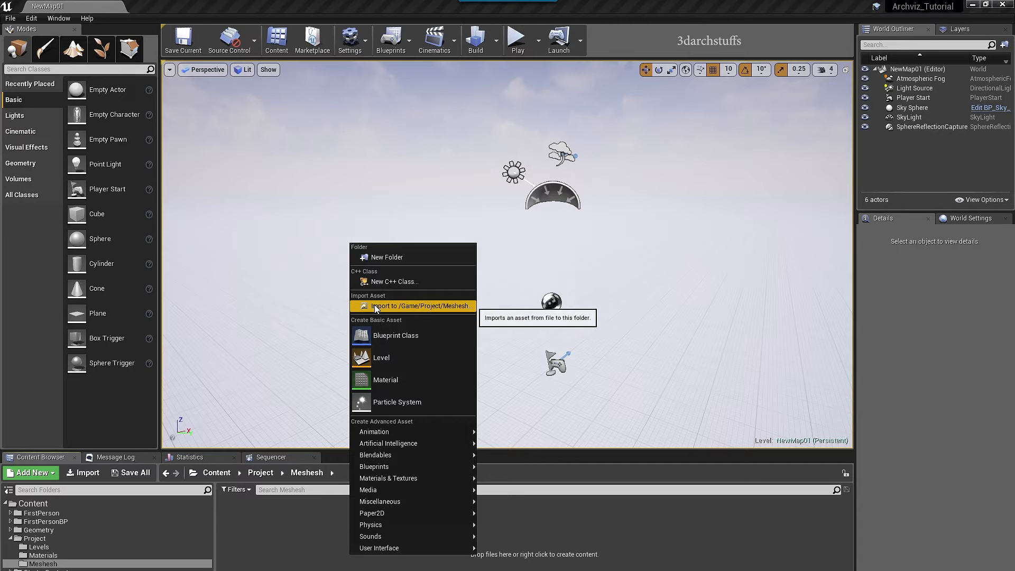
{"action": "left_click", "coordinate": [411, 306]}
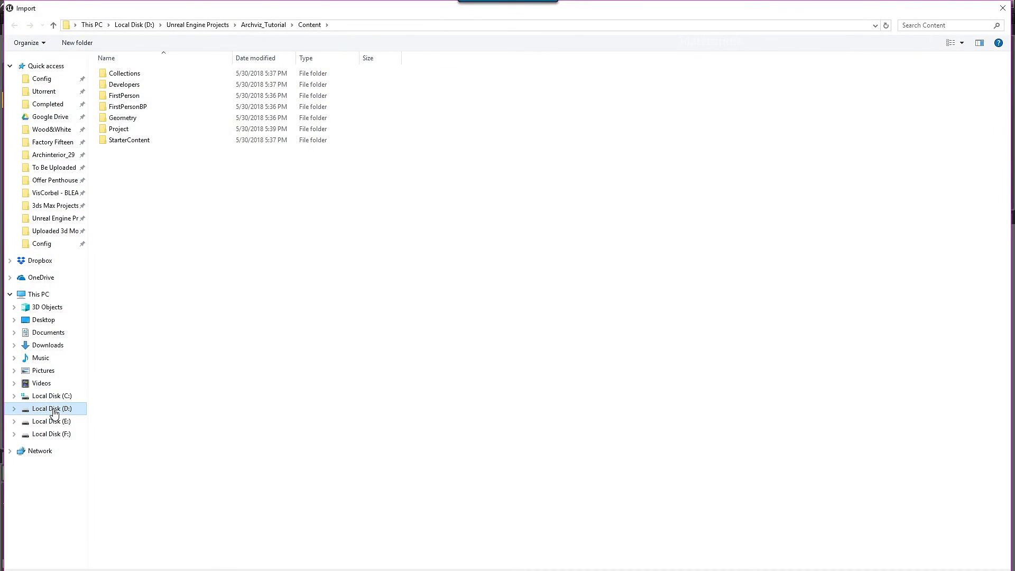
Browse to the Tutorial\3dsMax folder on Local Disk (D:) and display its contents as a list
{"action": "left_click", "coordinate": [53, 410]}
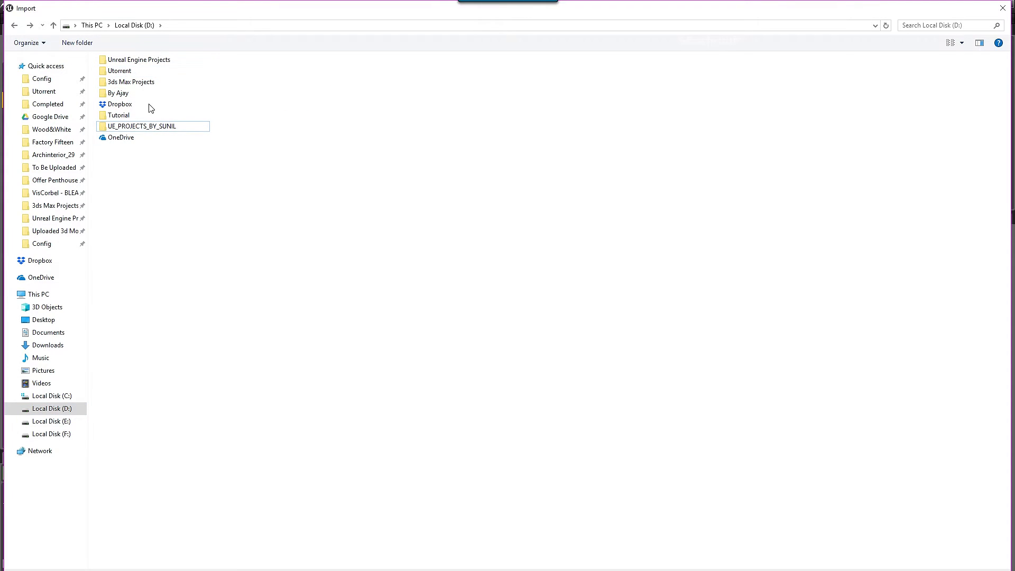
{"action": "double_click", "coordinate": [119, 116]}
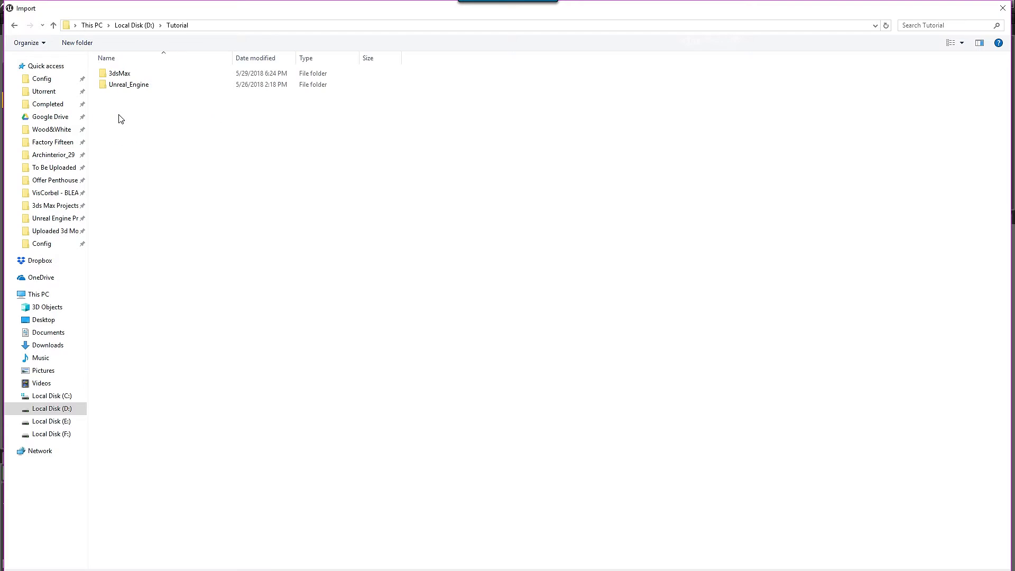
{"action": "double_click", "coordinate": [118, 74]}
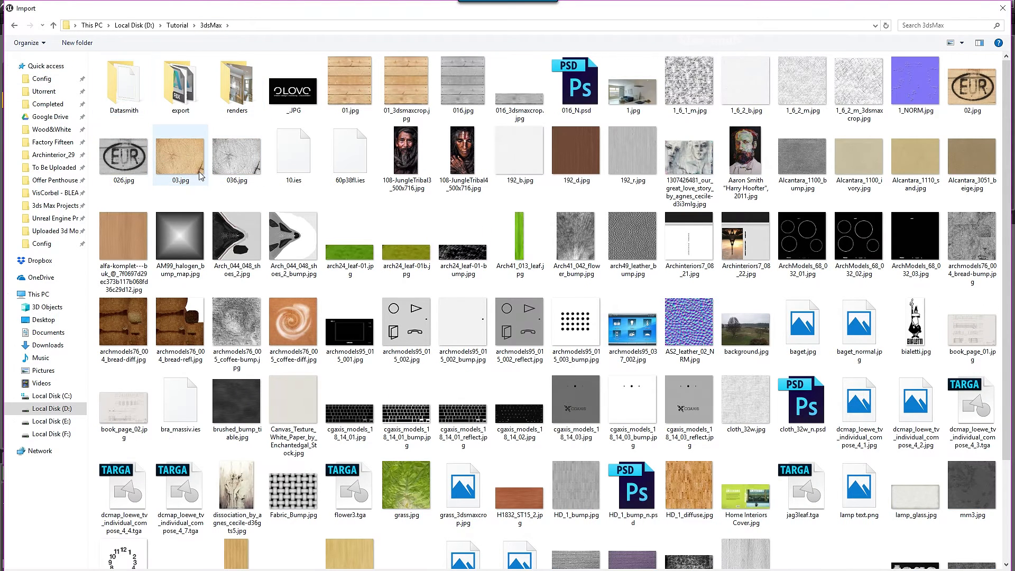
{"action": "right_click", "coordinate": [329, 125]}
{"action": "mouse_move", "coordinate": [349, 132]}
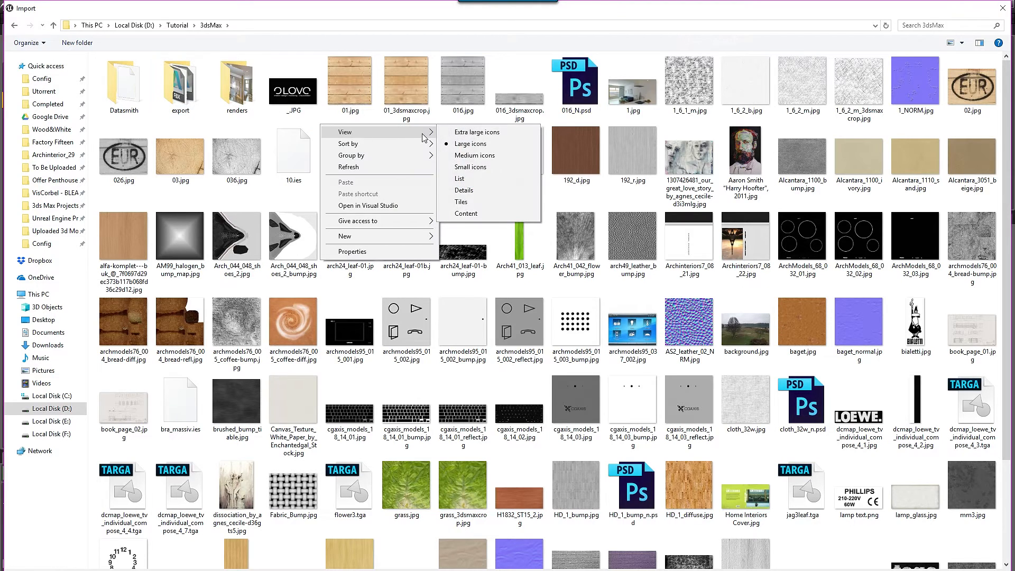
{"action": "left_click", "coordinate": [460, 189]}
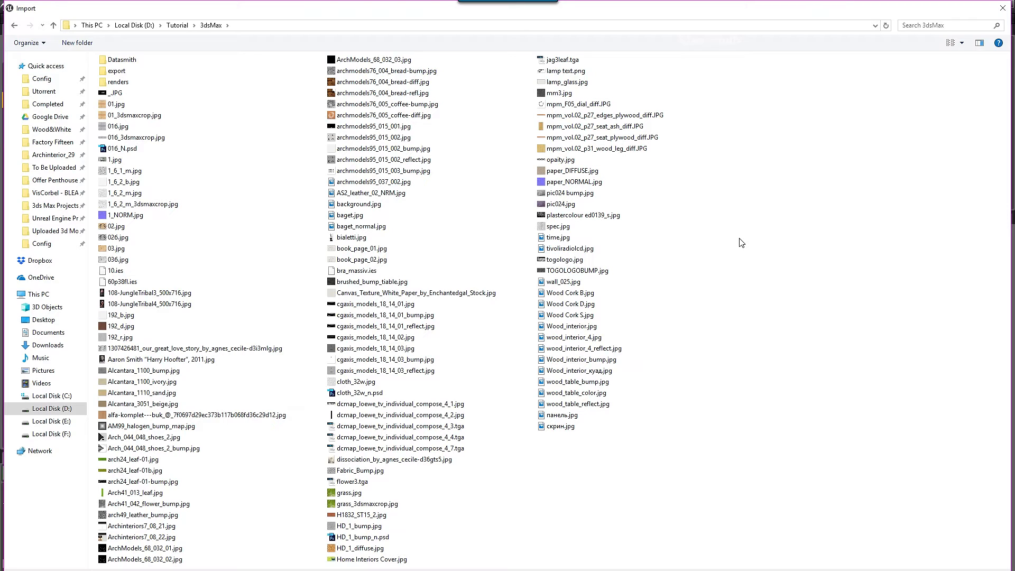
Open the export folder inside 3dsMax and display its FBX files as a list
{"action": "double_click", "coordinate": [117, 70]}
{"action": "right_click", "coordinate": [577, 153]}
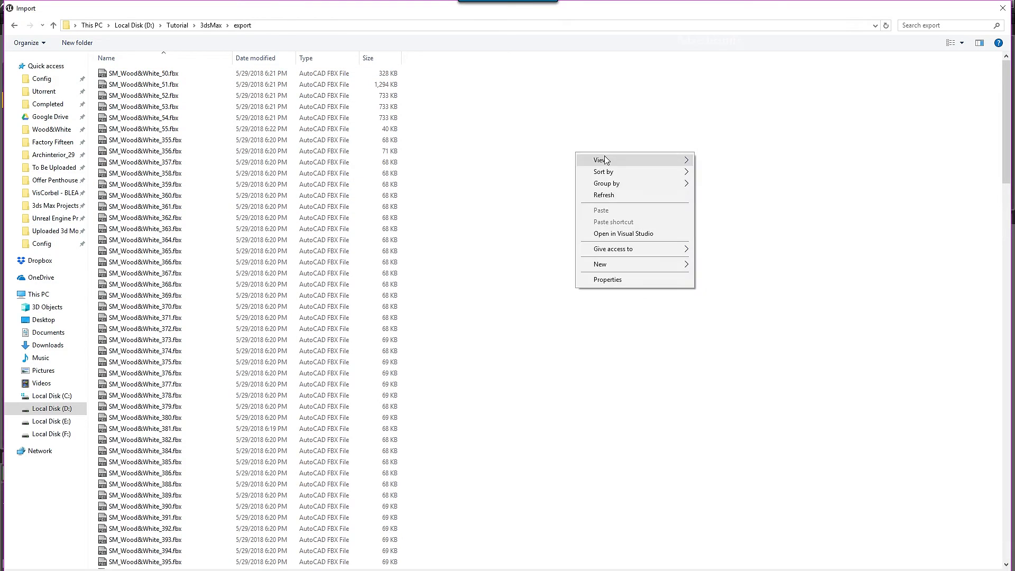
{"action": "mouse_move", "coordinate": [635, 160]}
{"action": "left_click", "coordinate": [715, 206]}
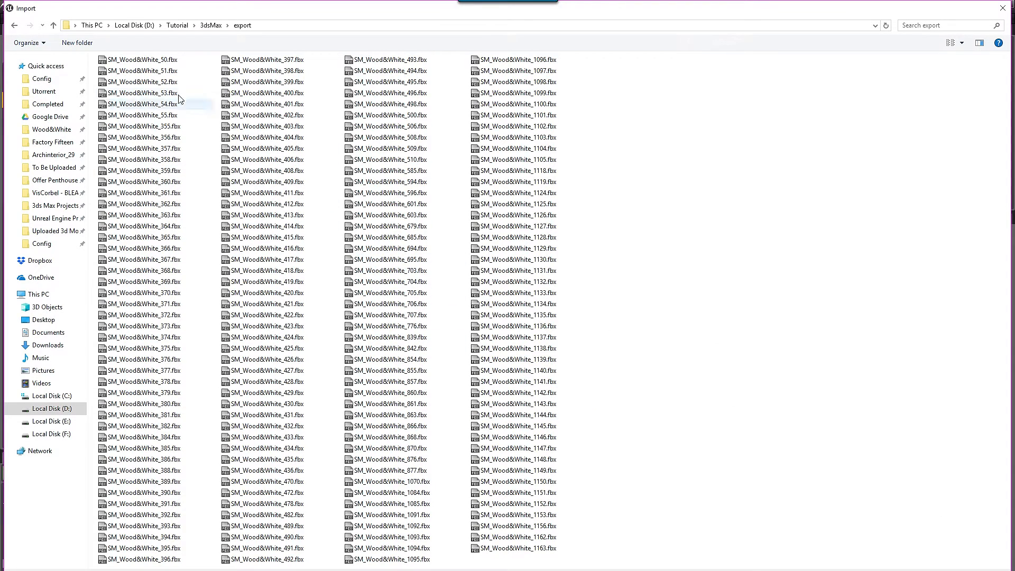
{"action": "left_click", "coordinate": [158, 62]}
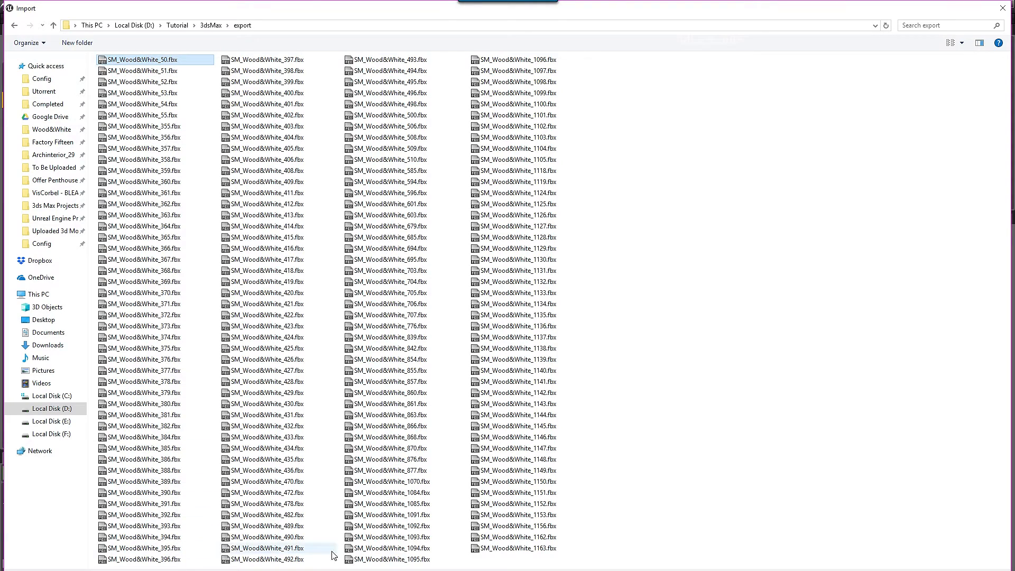
{"action": "left_click", "coordinate": [531, 549], "text": "shift"}
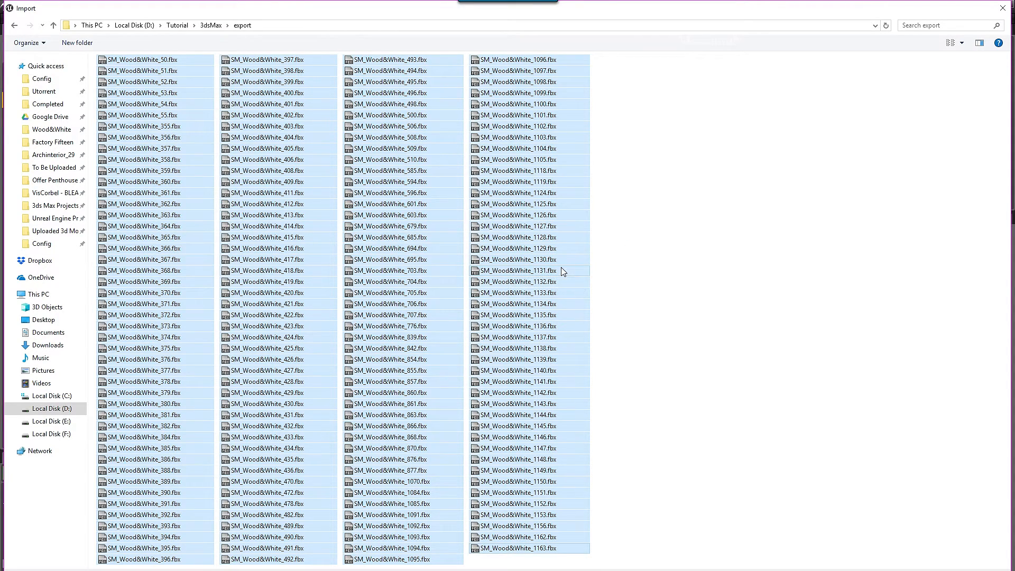
{"action": "left_click", "coordinate": [676, 244]}
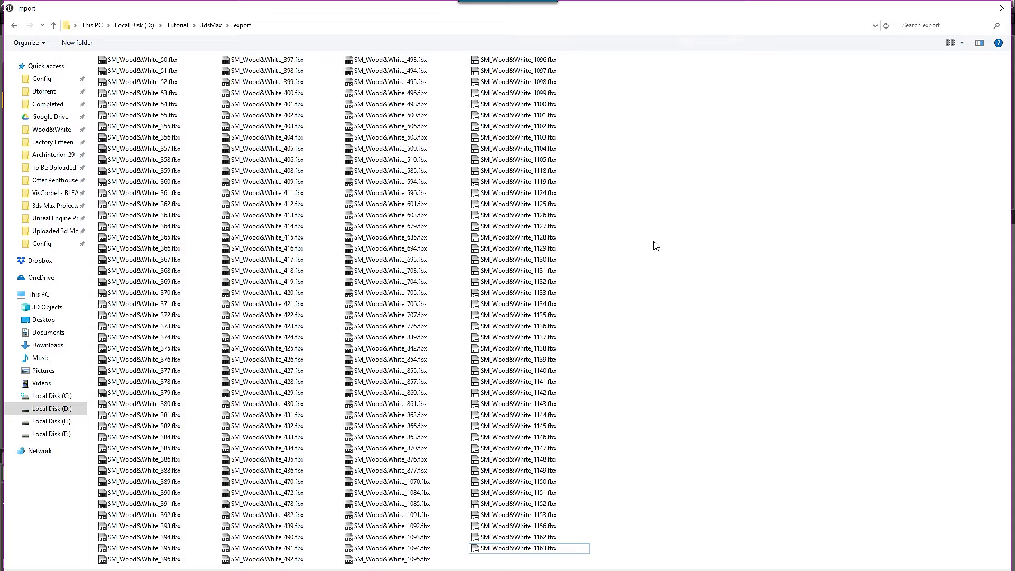
{"action": "left_click", "coordinate": [182, 60]}
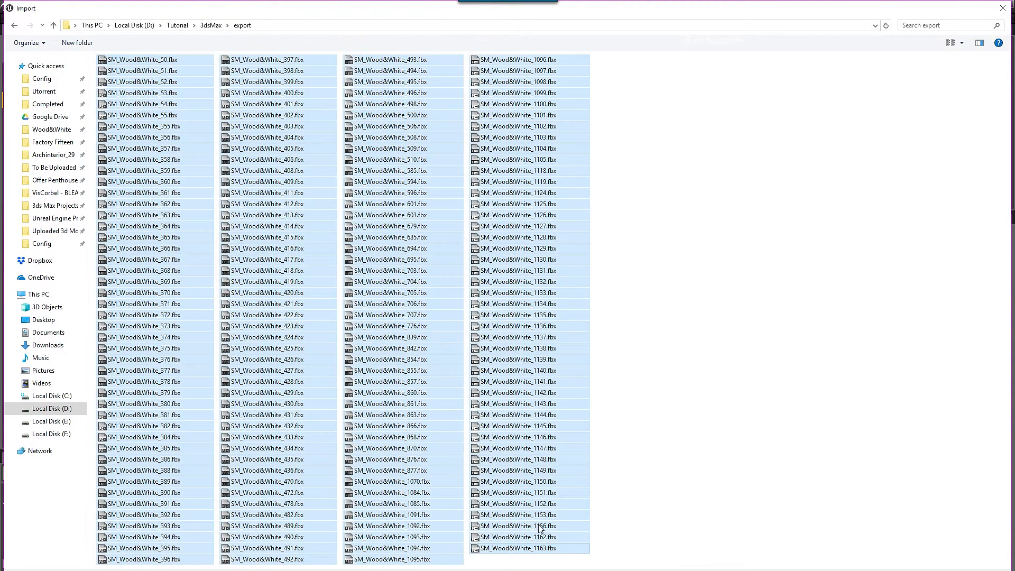
{"action": "left_click", "coordinate": [518, 548], "text": "shift"}
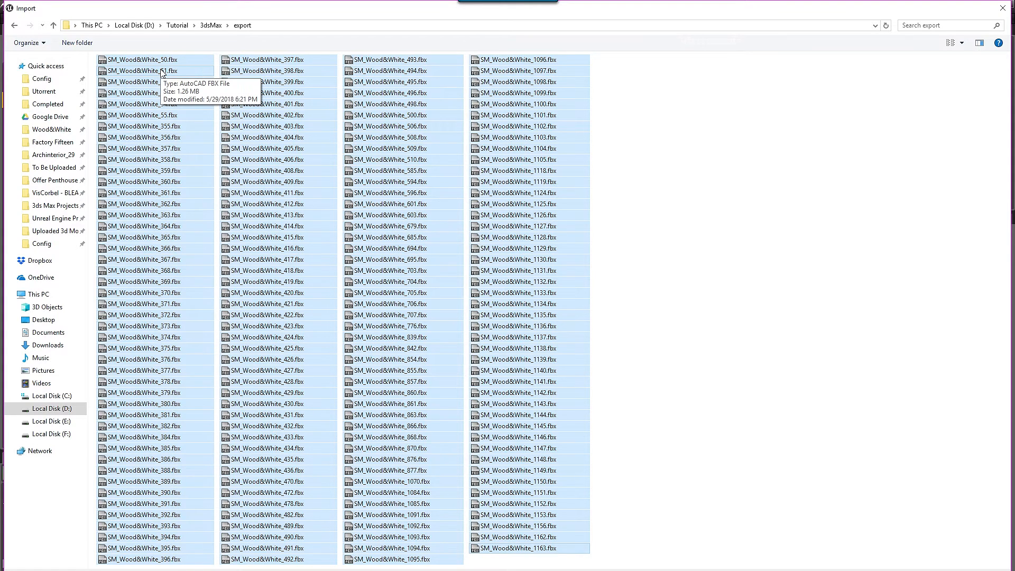
{"action": "right_click", "coordinate": [668, 143]}
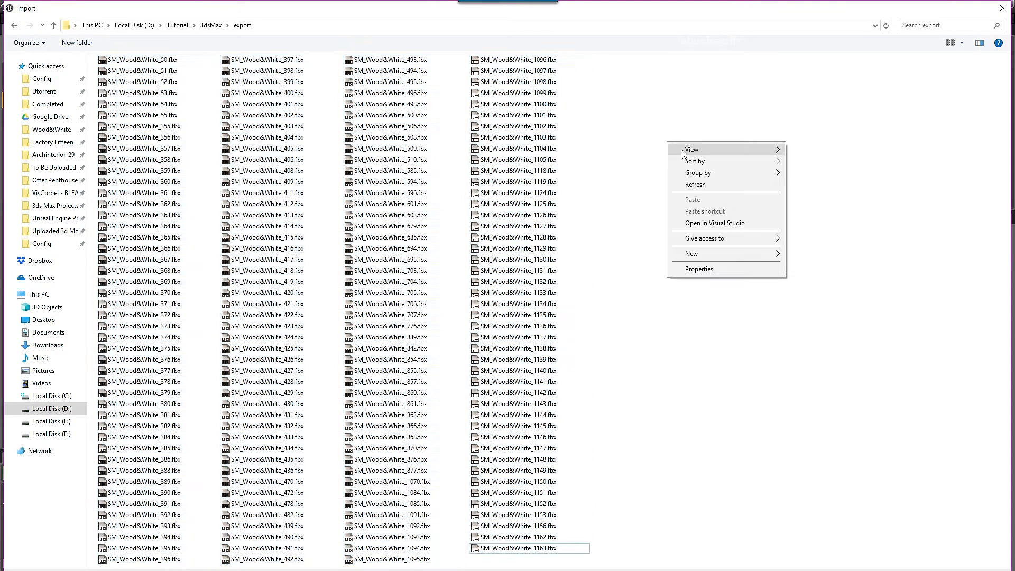
{"action": "mouse_move", "coordinate": [706, 163]}
{"action": "left_click", "coordinate": [796, 167]}
Select the FBX files from SM_Wood&White_50.fbx through SM_Wood&White_396.fbx and open them for import
{"action": "left_click", "coordinate": [143, 60]}
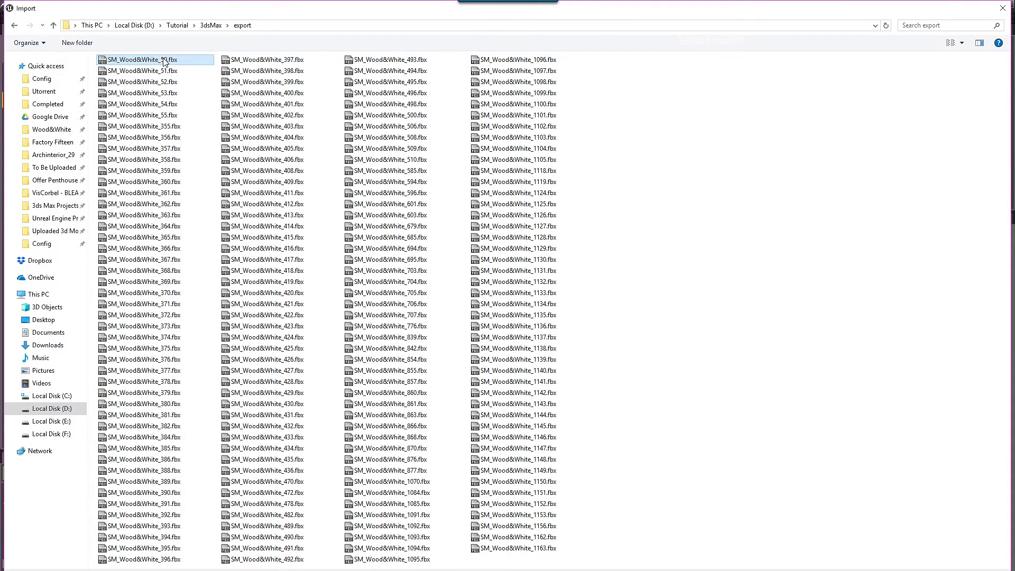
{"action": "left_click", "coordinate": [159, 559], "text": "shift"}
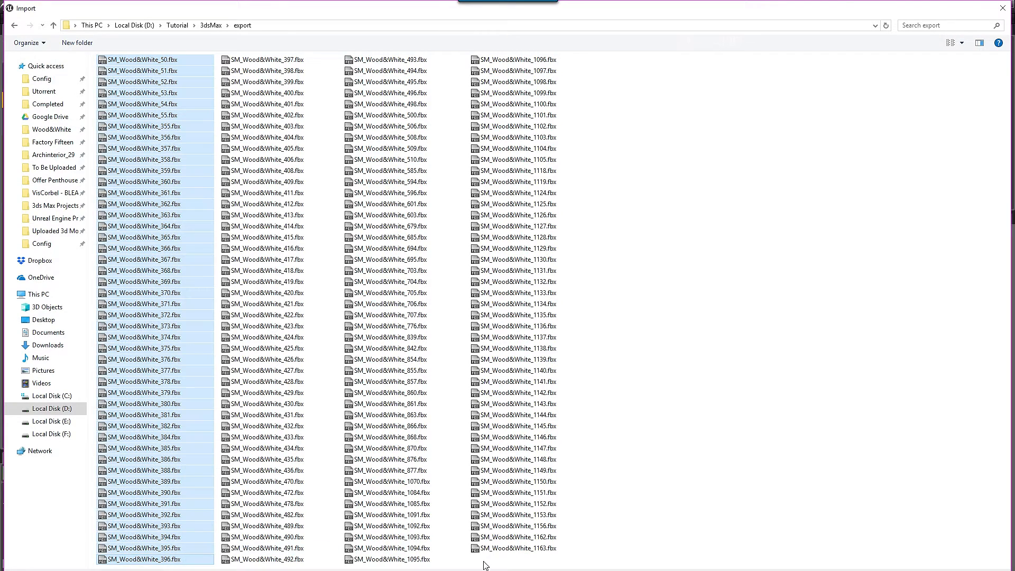
{"action": "key", "text": "Return"}
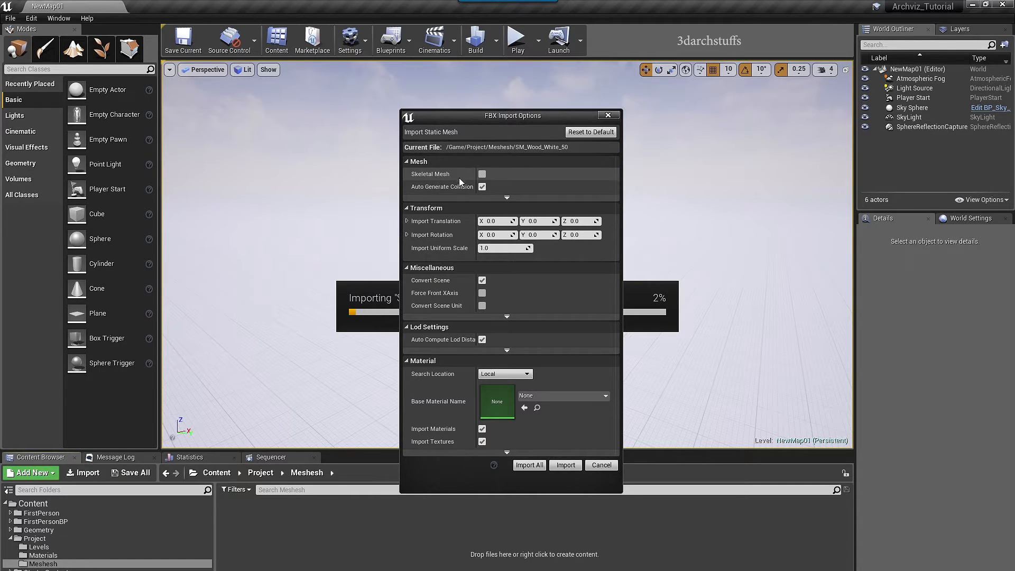
In the expanded mesh import options, disable Auto Generate Collision, Generate Lightmap UVs and One Convex Hull Per UCX
{"action": "left_click", "coordinate": [508, 197]}
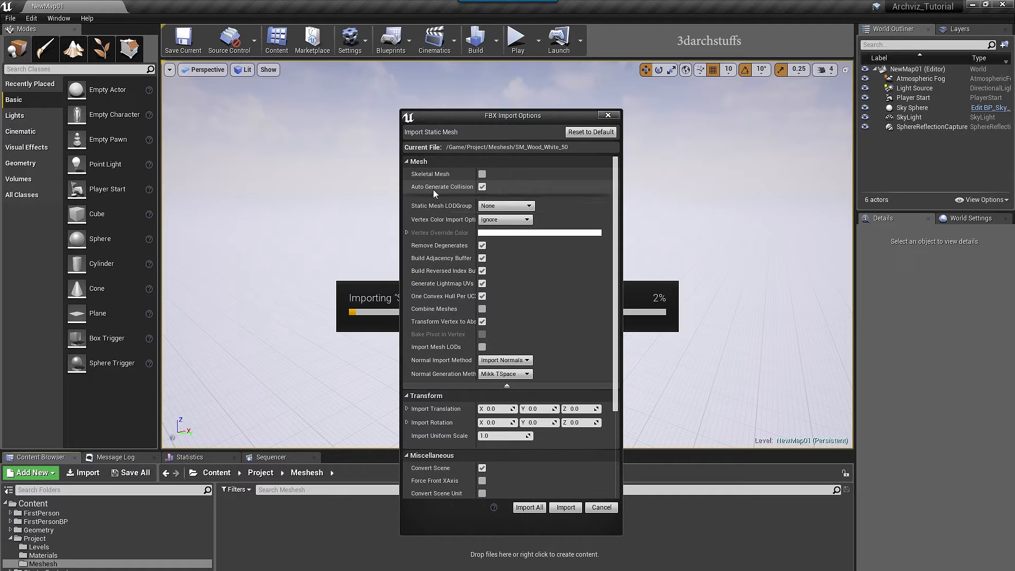
{"action": "left_click", "coordinate": [482, 187]}
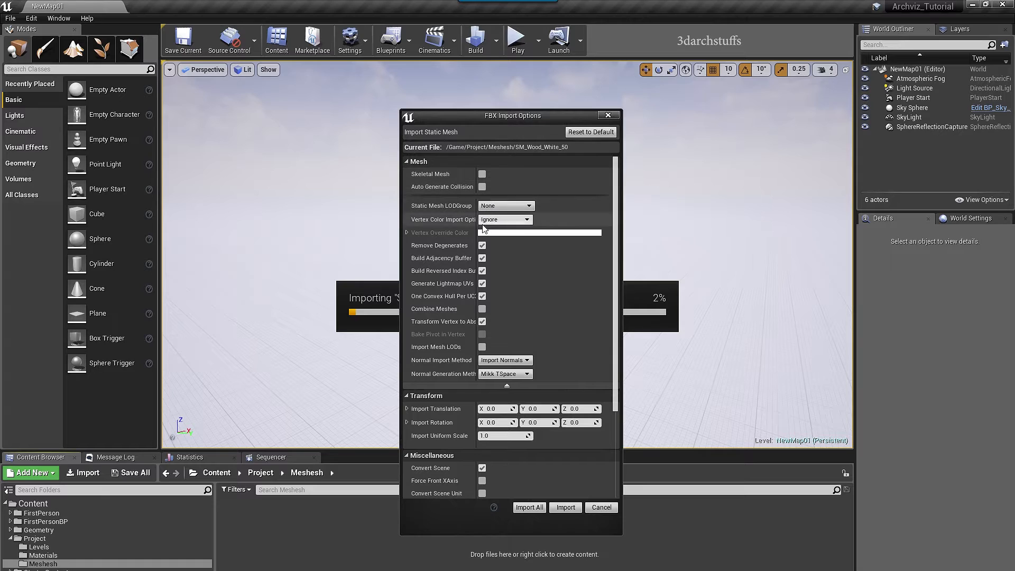
{"action": "left_click", "coordinate": [483, 284]}
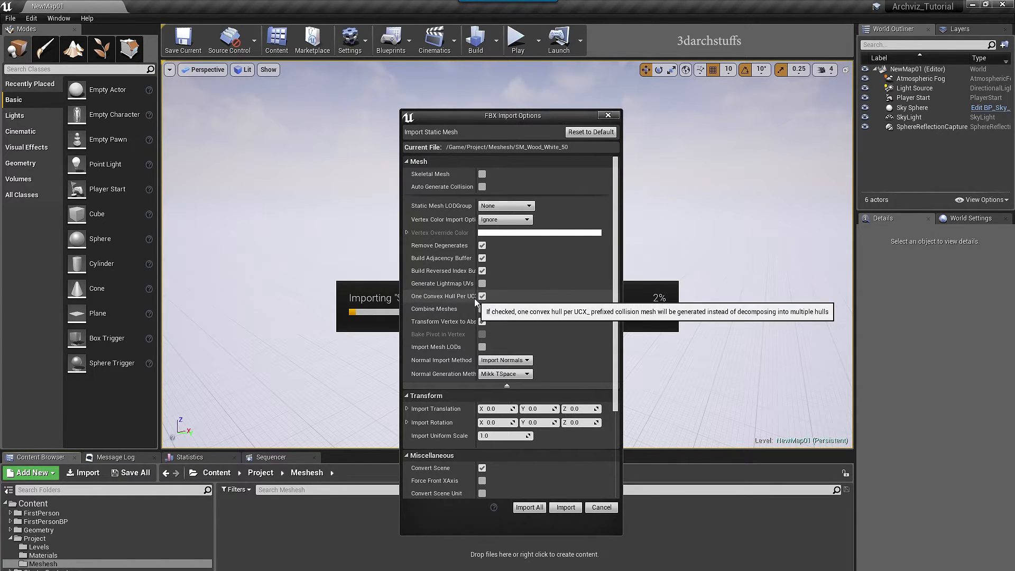
{"action": "left_click_drag", "start_coordinate": [475, 298], "coordinate": [483, 300]}
{"action": "left_click", "coordinate": [490, 300]}
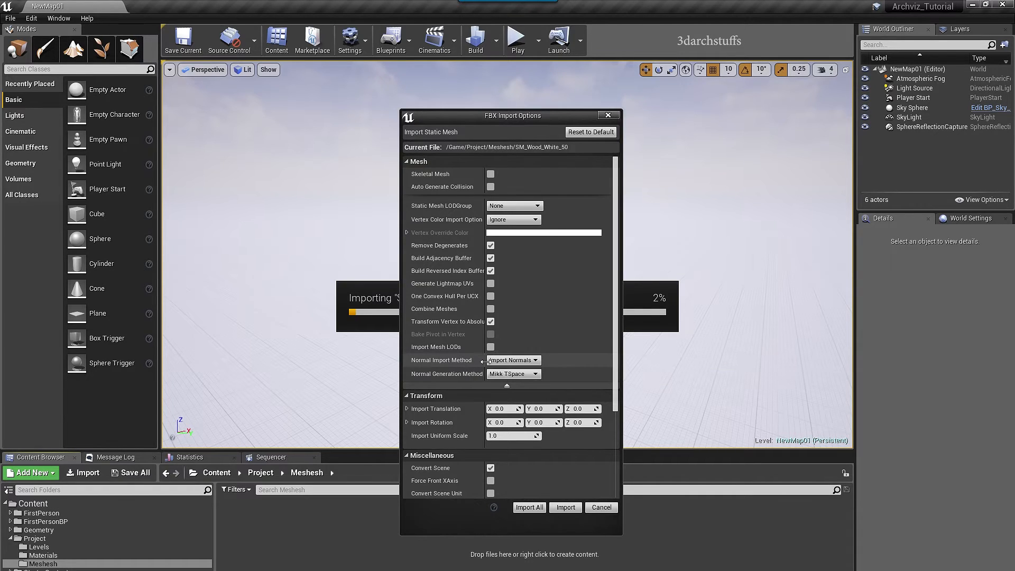
Set the Normal Import Method to Compute Normals in the FBX import options
{"action": "left_click", "coordinate": [512, 361]}
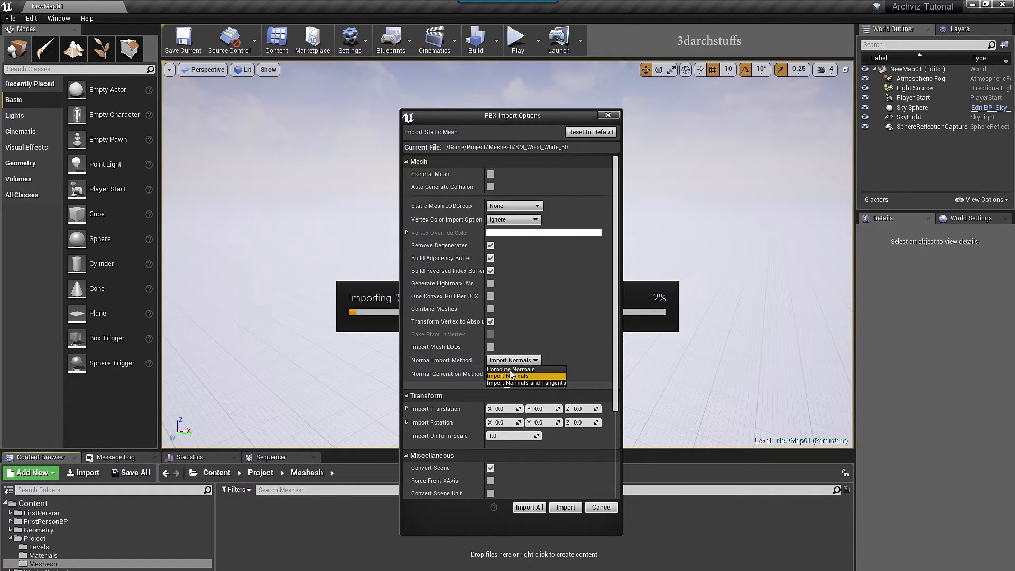
{"action": "left_click", "coordinate": [509, 370]}
{"action": "left_click", "coordinate": [515, 360]}
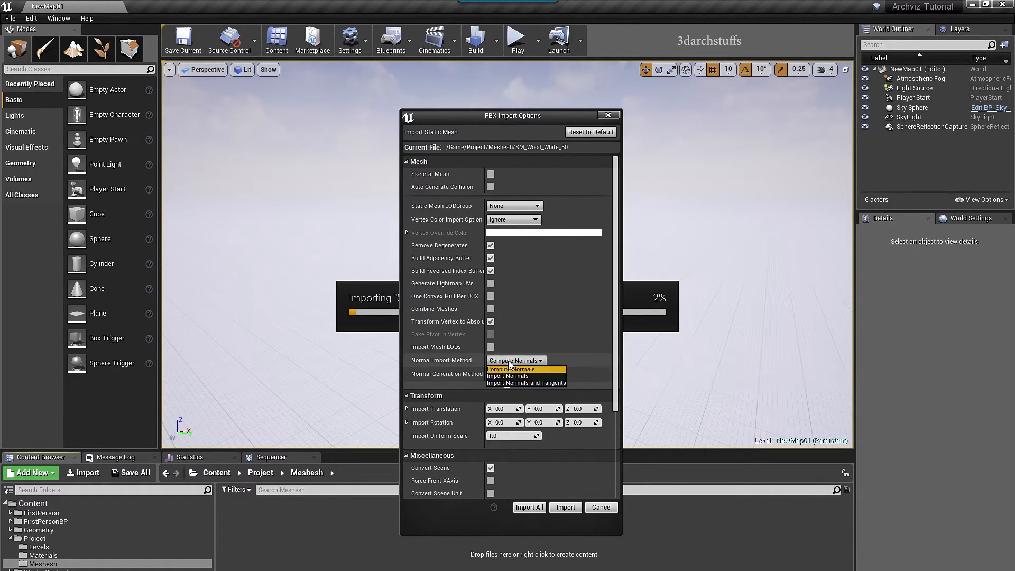
{"action": "left_click", "coordinate": [585, 327]}
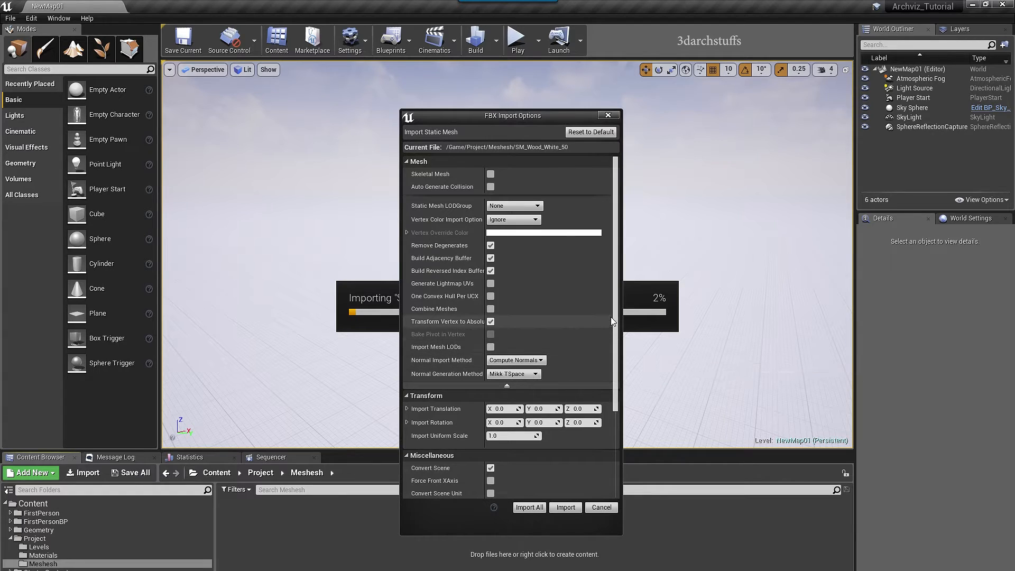
Disable Import Materials in the material section of the FBX import options
{"action": "left_click_drag", "start_coordinate": [617, 301], "coordinate": [612, 418]}
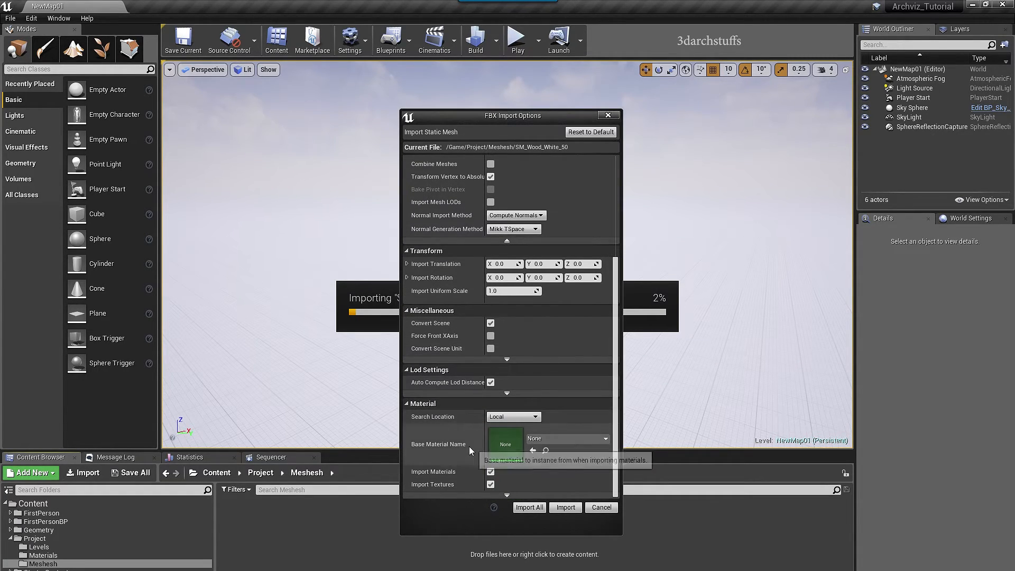
{"action": "left_click", "coordinate": [491, 473]}
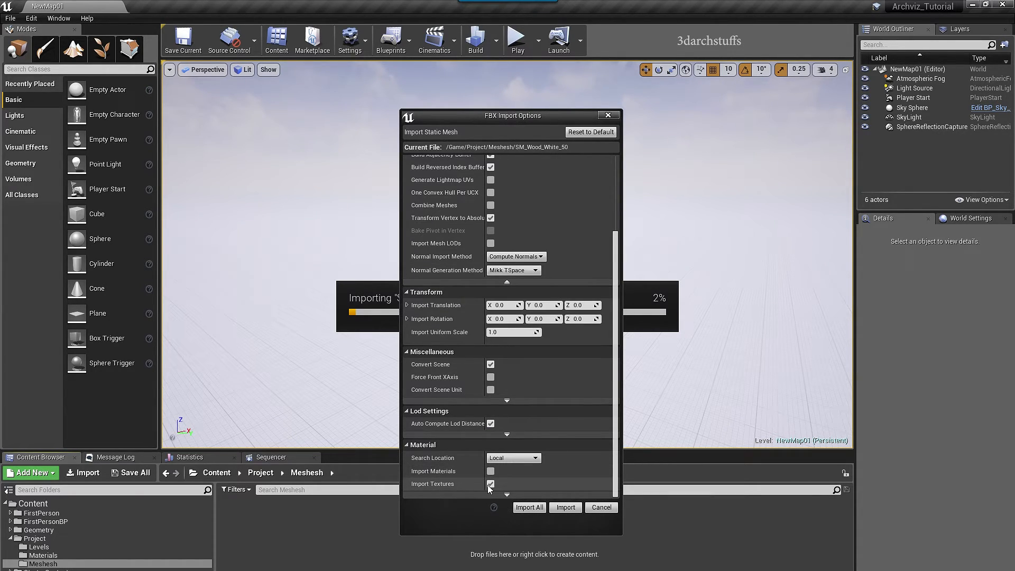
{"action": "scroll", "coordinate": [619, 343], "scroll_direction": "up", "scroll_amount": 3}
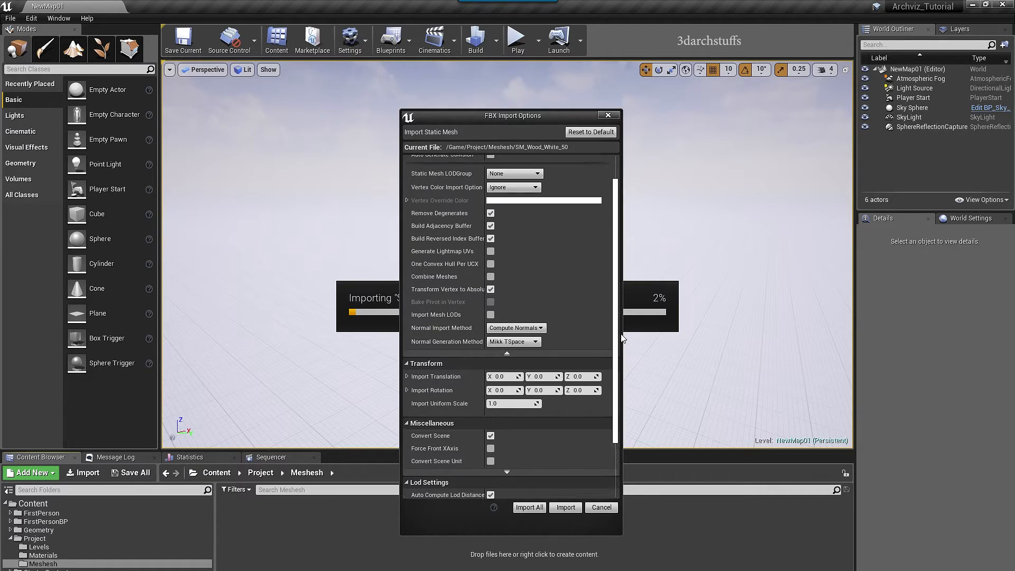
{"action": "scroll", "coordinate": [622, 342], "scroll_direction": "up", "scroll_amount": 2}
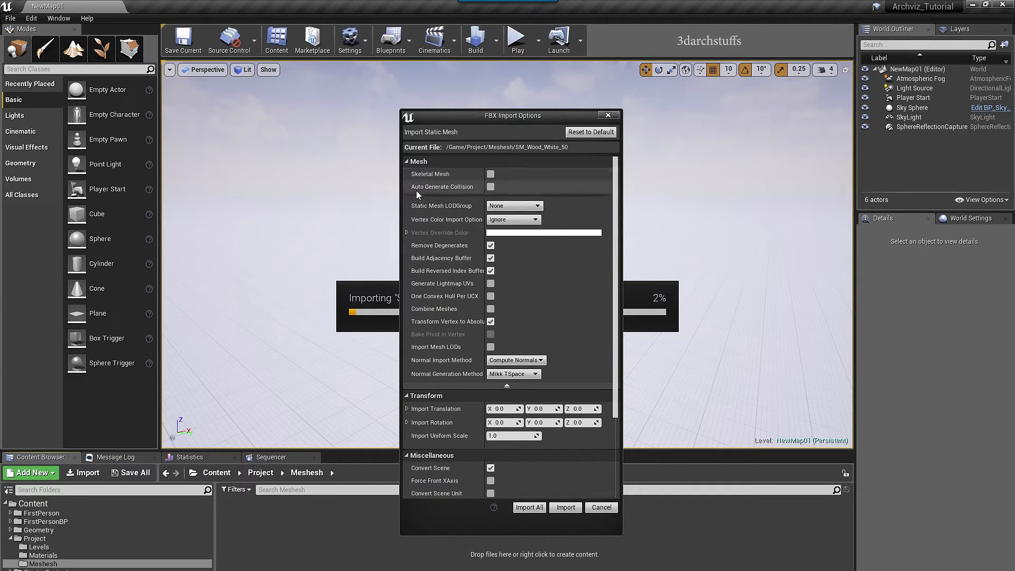